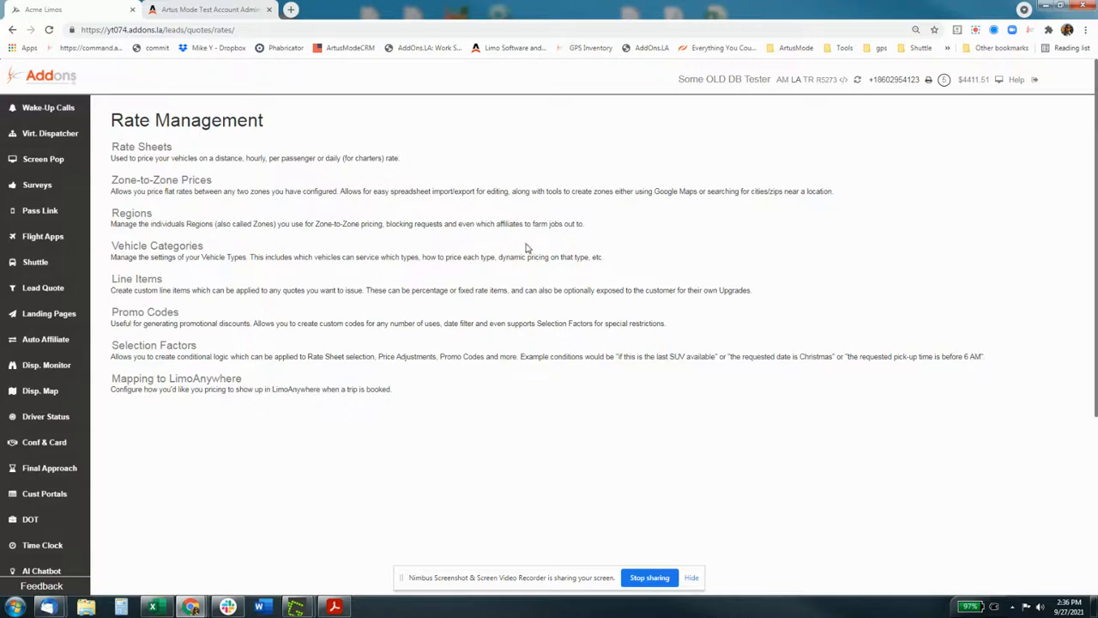
# Open the Mapping to LimoAnywhere page from Lead Quote's rate management
pyautogui.moveTo(76, 290)
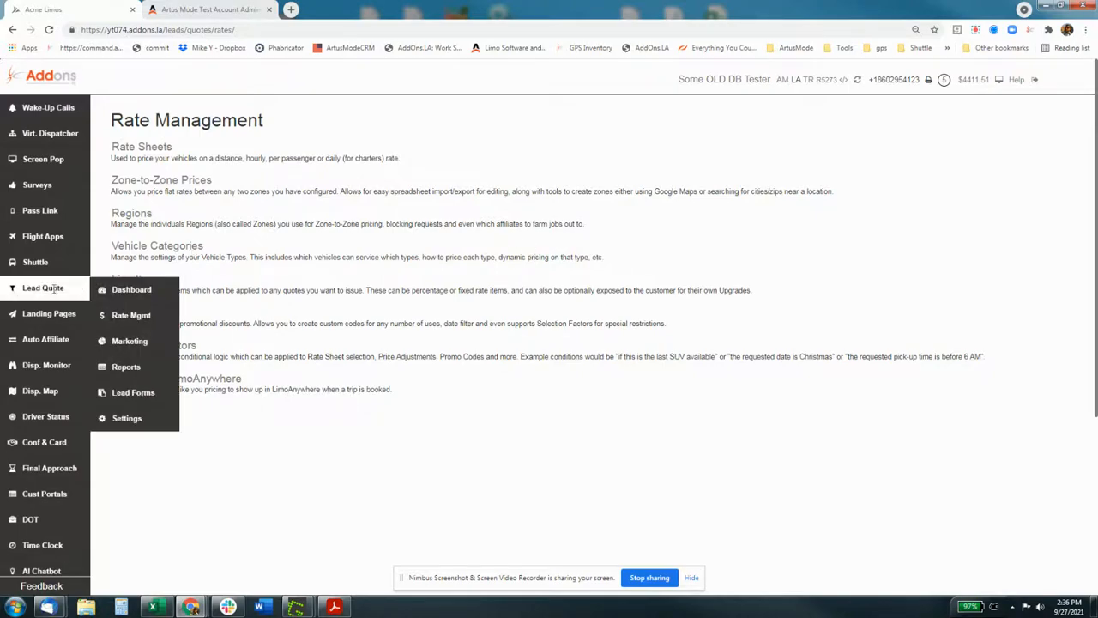
pyautogui.click(141, 317)
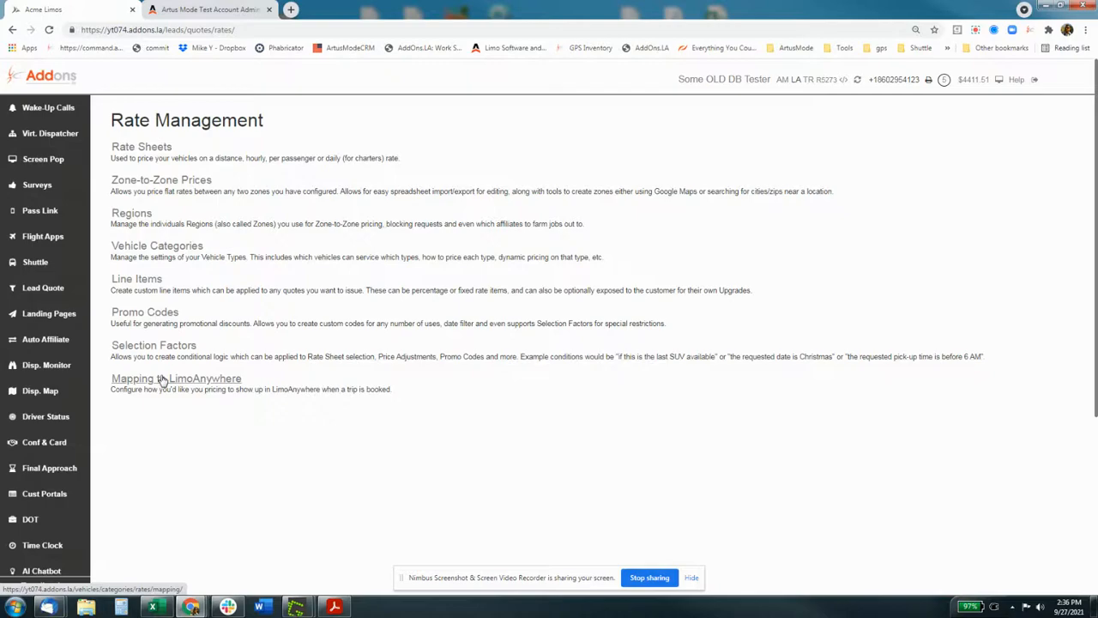
pyautogui.click(161, 380)
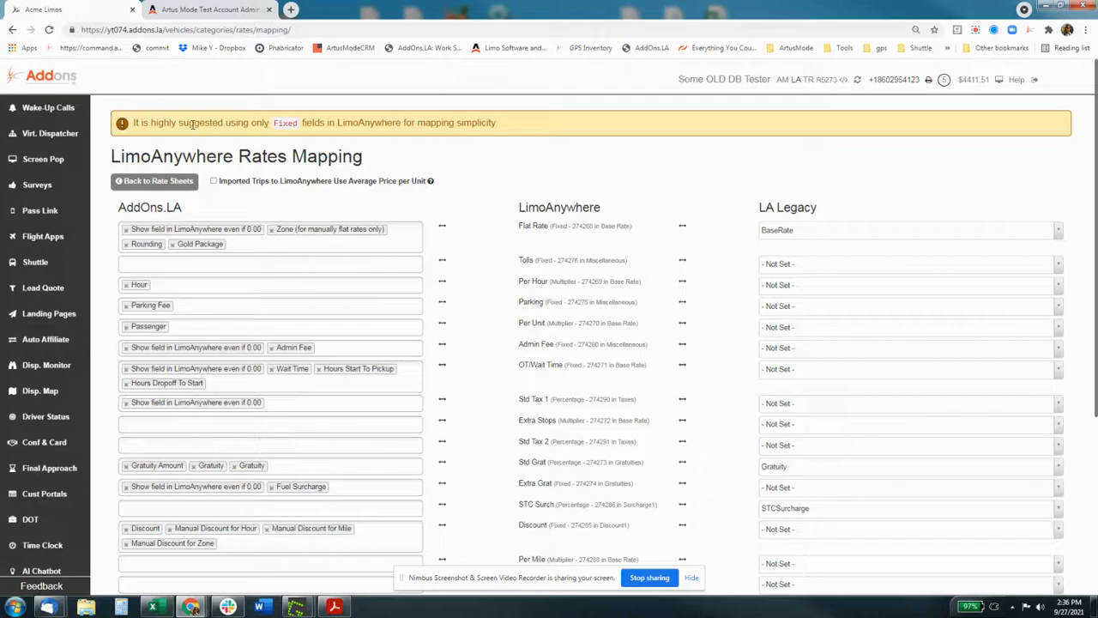
# Examine the advice on Fixed fields, the LimoAnywhere rates with their types, and the LA Legacy column
pyautogui.moveTo(136, 123); pyautogui.dragTo(507, 127)
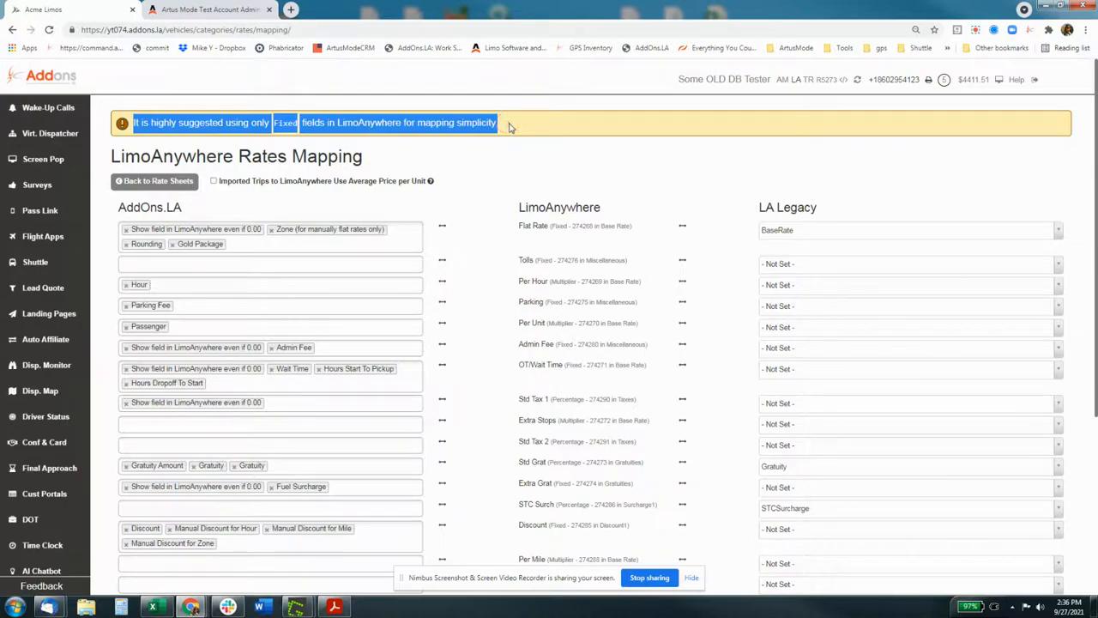
pyautogui.click(607, 158)
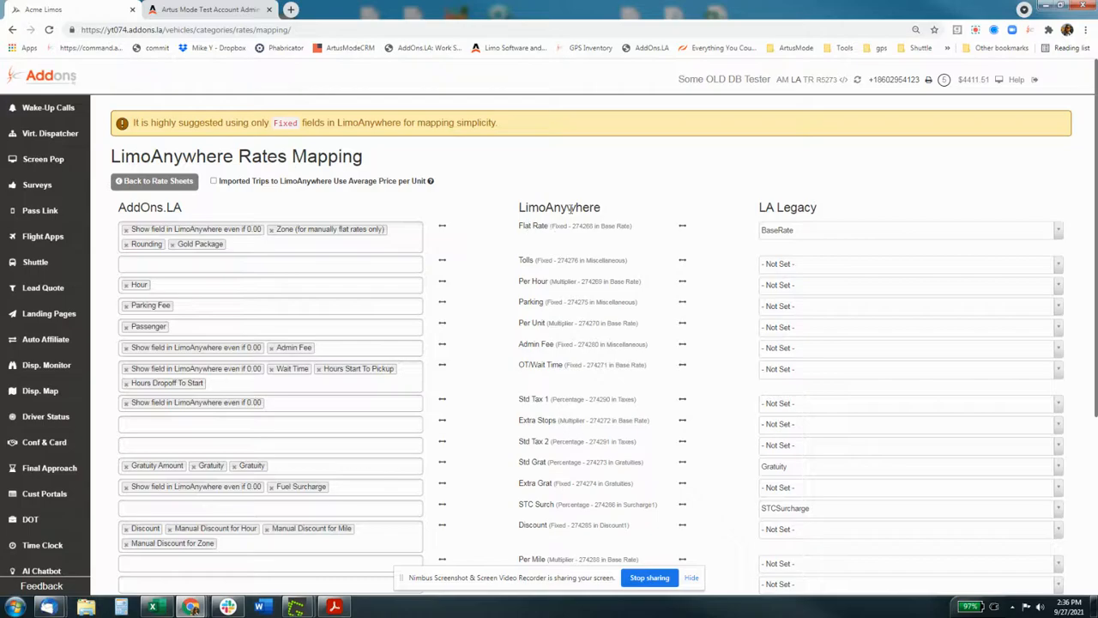
pyautogui.moveTo(518, 207); pyautogui.dragTo(549, 221)
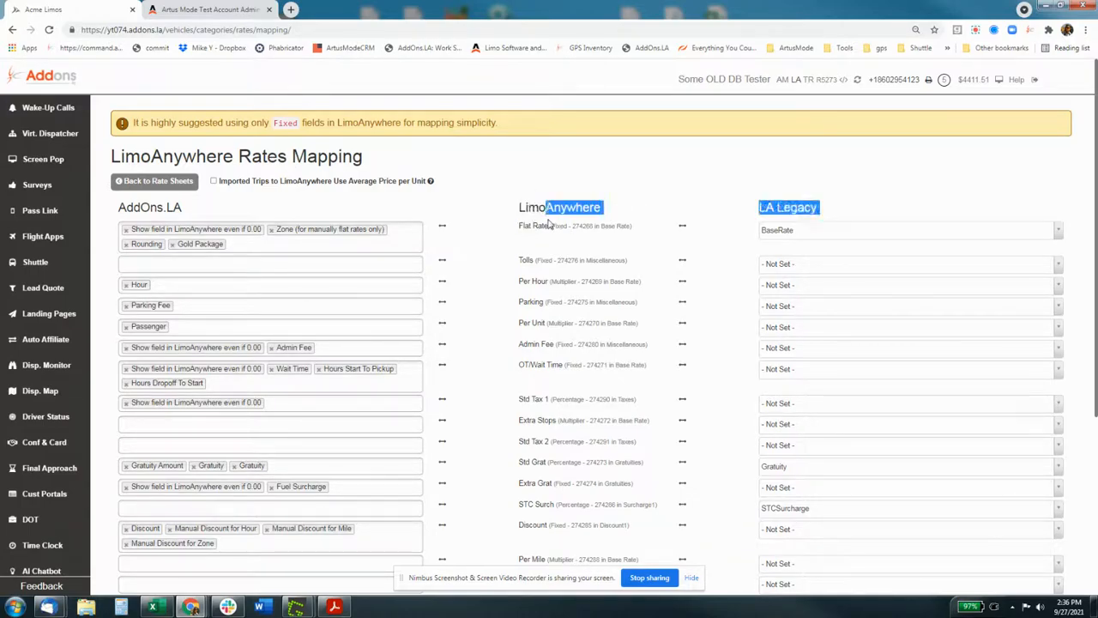
pyautogui.click(556, 223)
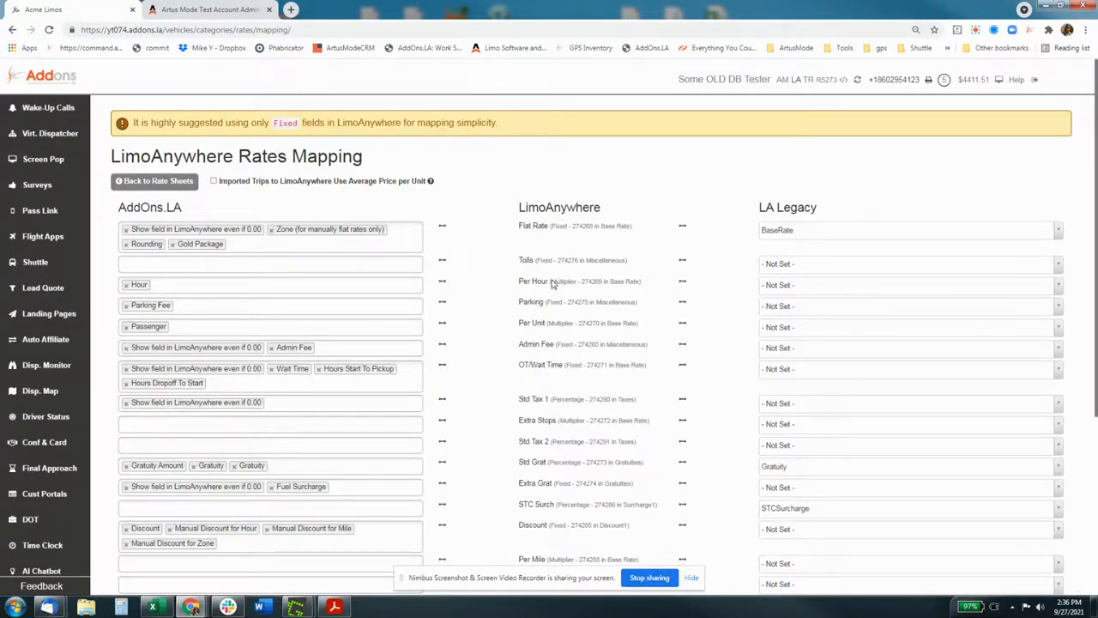
pyautogui.moveTo(553, 281); pyautogui.dragTo(574, 284)
pyautogui.scroll(-1, 570, 324)
pyautogui.moveTo(554, 343); pyautogui.dragTo(586, 343)
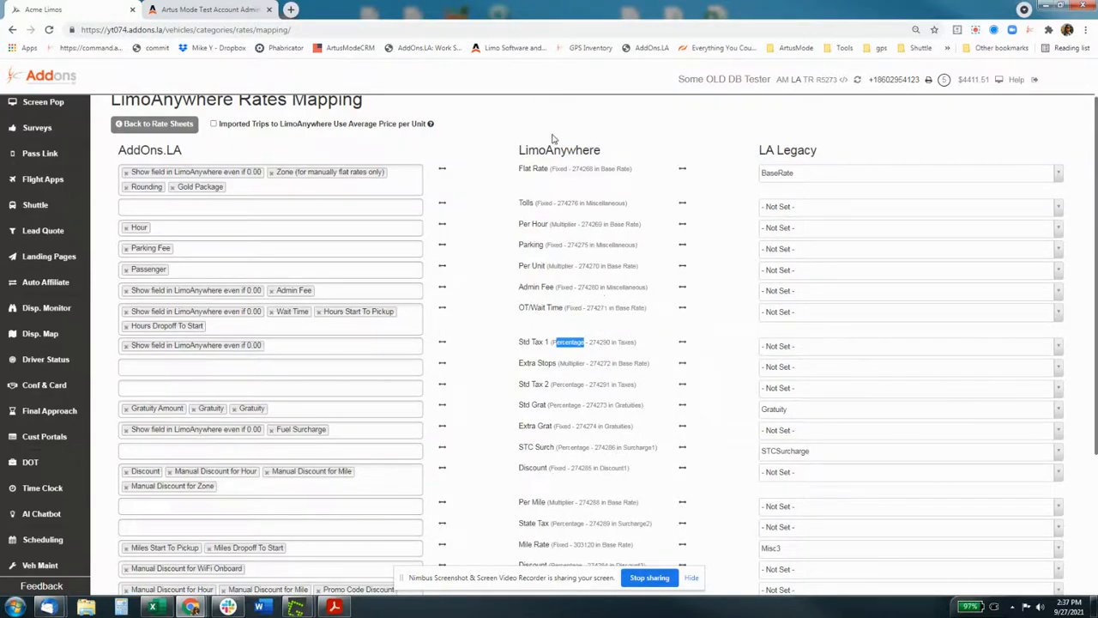
pyautogui.moveTo(753, 152); pyautogui.dragTo(860, 158)
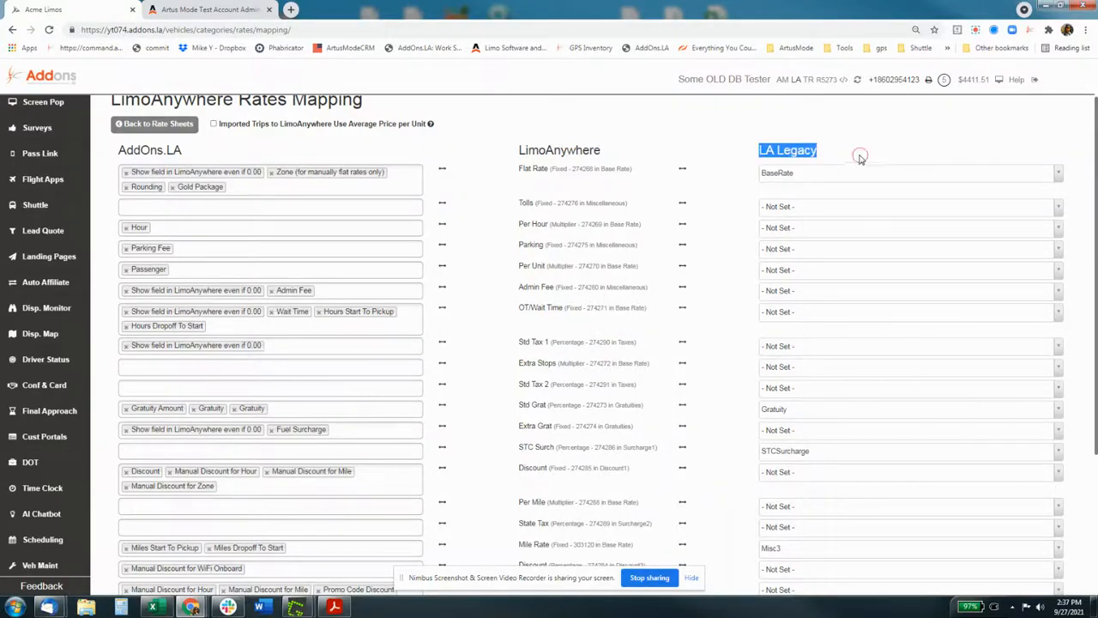
pyautogui.moveTo(522, 150); pyautogui.dragTo(615, 150)
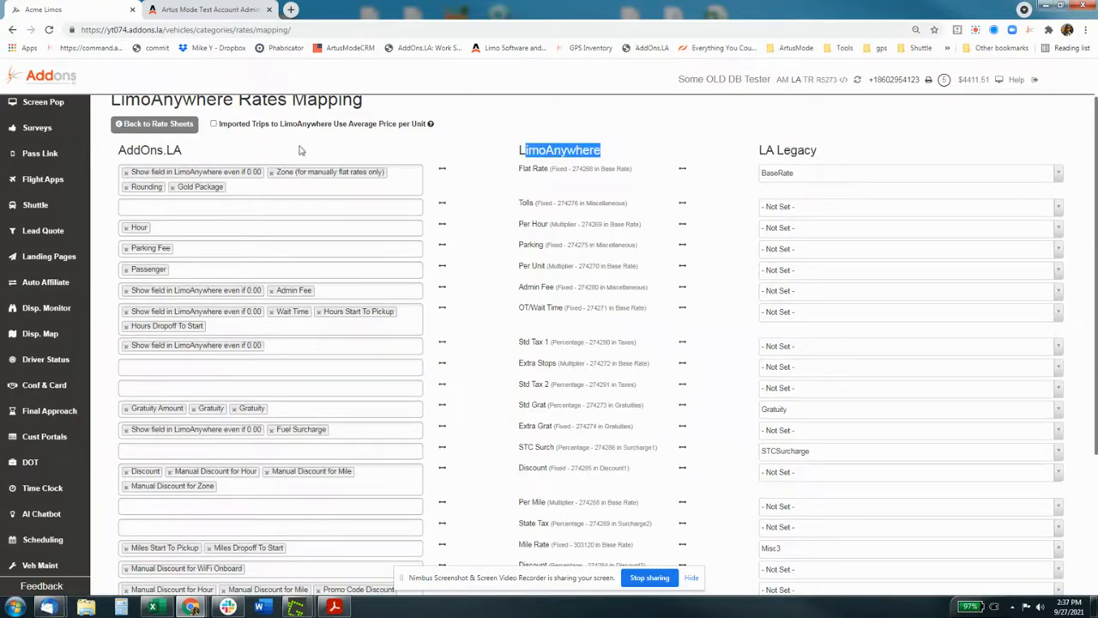
# View the AddOns.LA price items that can be mapped to the Flat Rate field
pyautogui.click(370, 186)
pyautogui.click(370, 186)
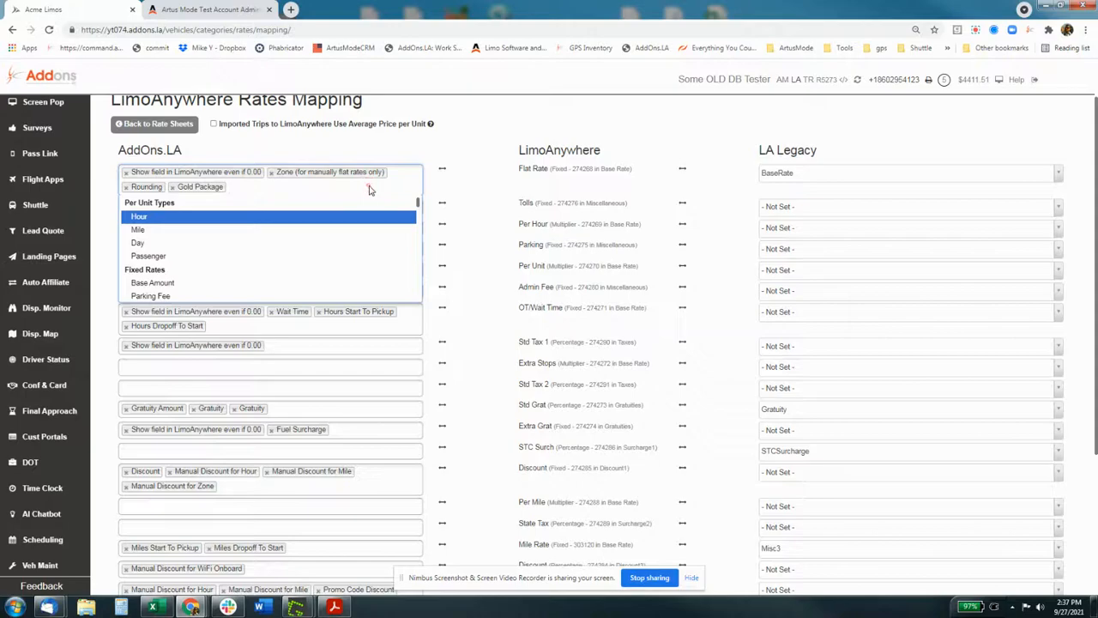
pyautogui.click(370, 186)
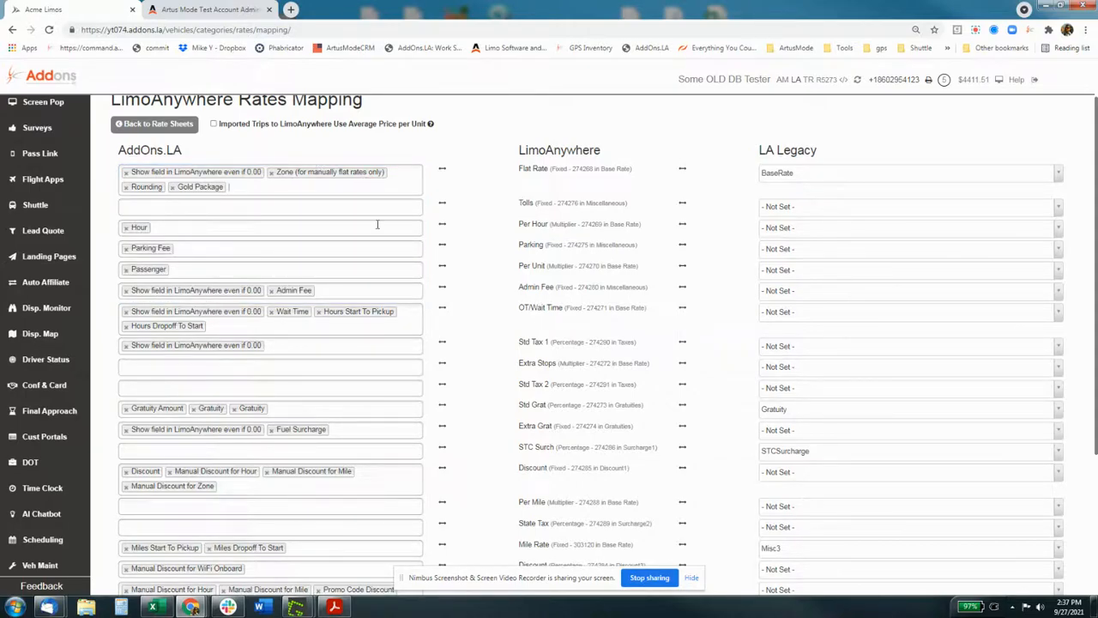
# Remove Hour from the Per Hour mapping and check the LimoAnywhere fields for a fixed hourly rate
pyautogui.click(126, 227)
pyautogui.scroll(-3, 311, 288)
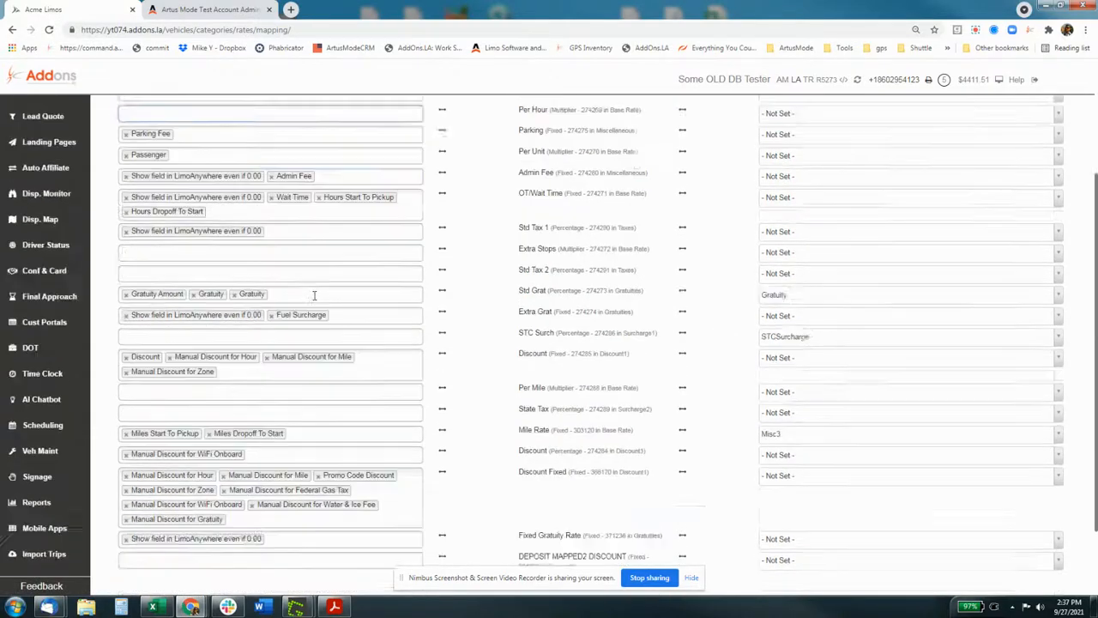
pyautogui.scroll(-3, 531, 336)
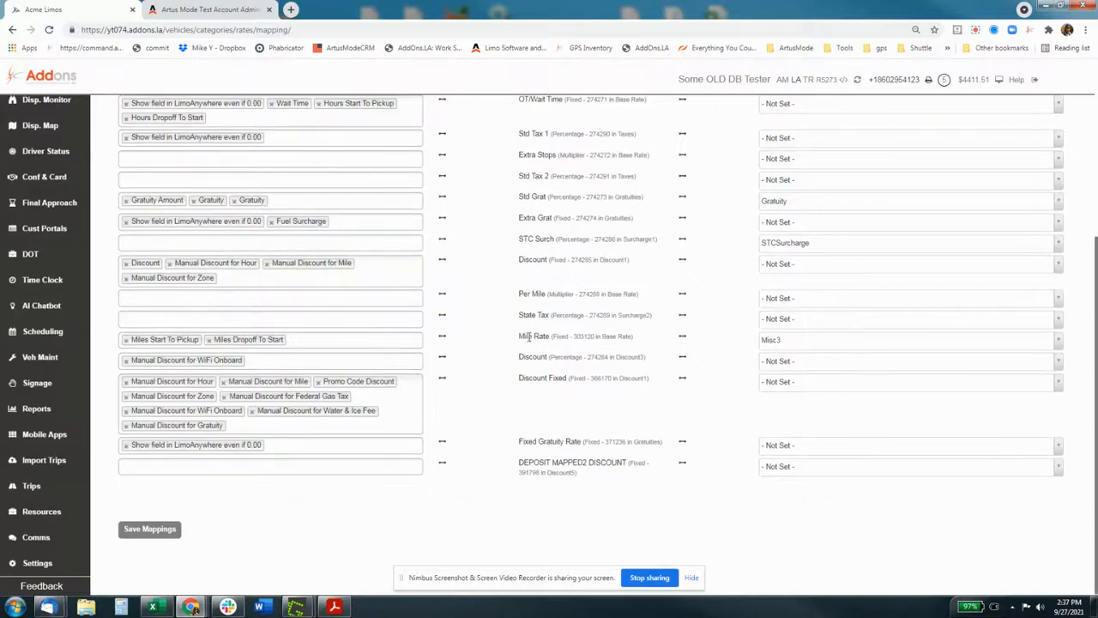
pyautogui.scroll(3, 554, 338)
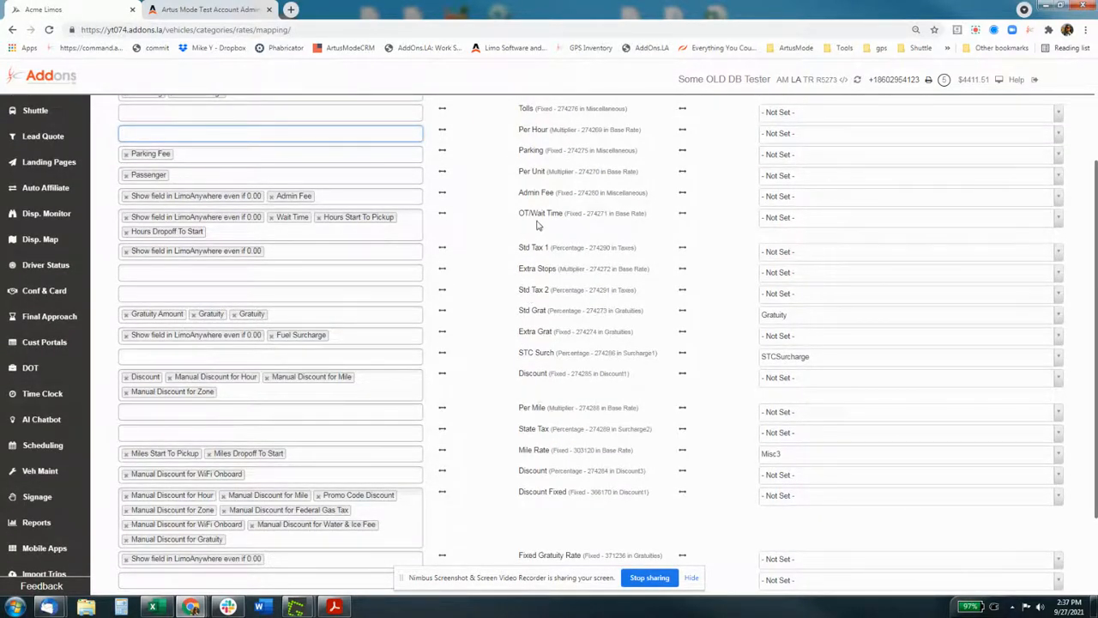
pyautogui.scroll(2, 538, 225)
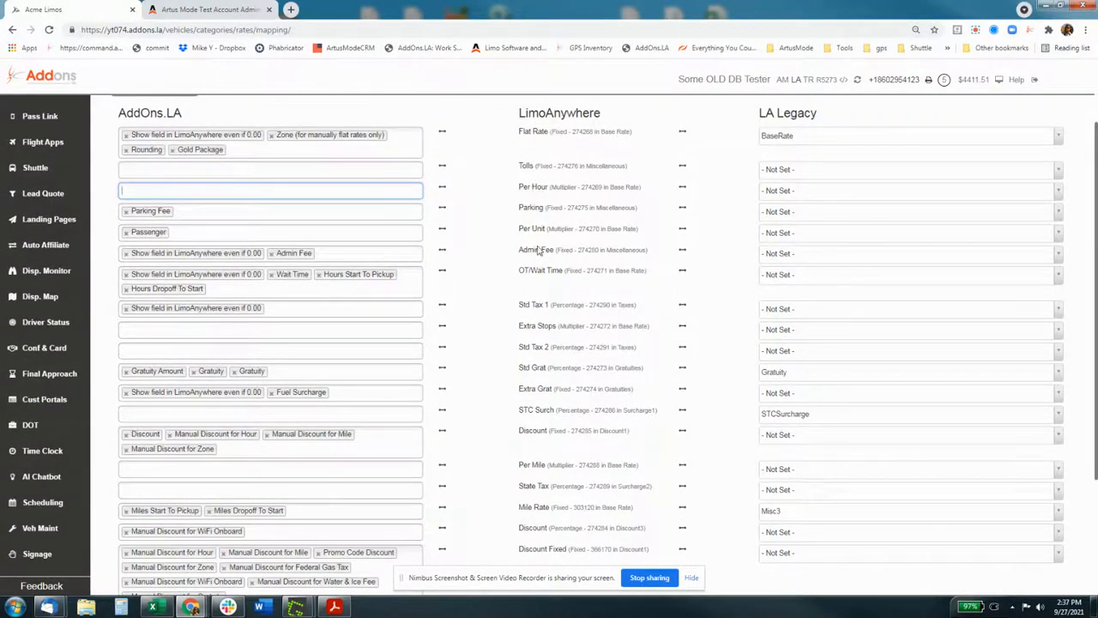
pyautogui.scroll(-2, 552, 335)
pyautogui.scroll(-2, 539, 419)
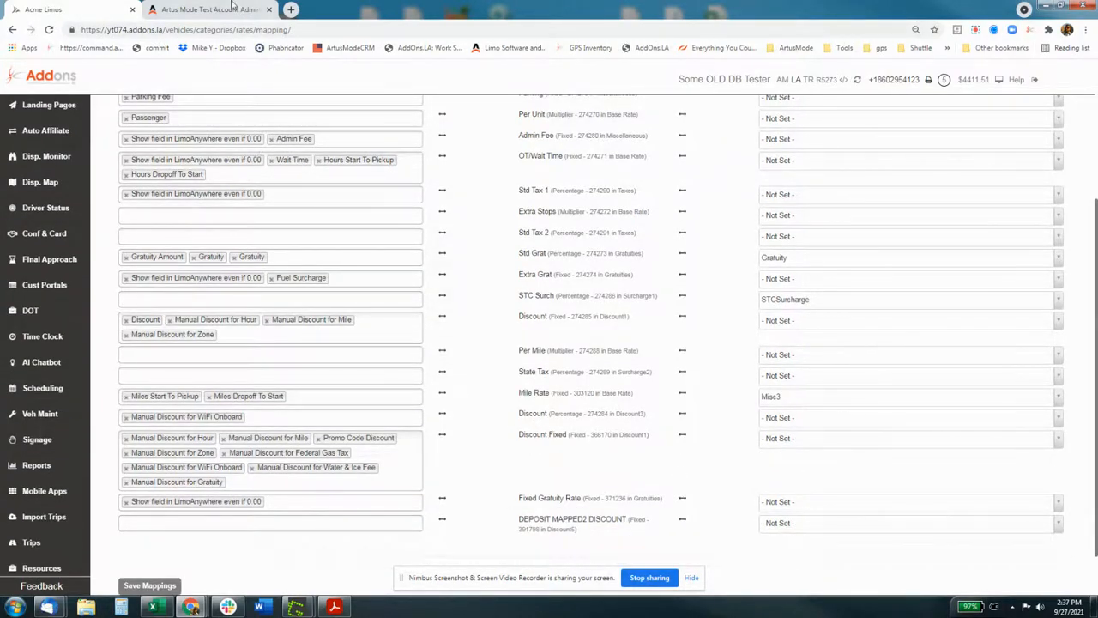
# Switch to LimoAnywhere and save a new fixed rate named Hourly in the Base Rate group
pyautogui.click(232, 8)
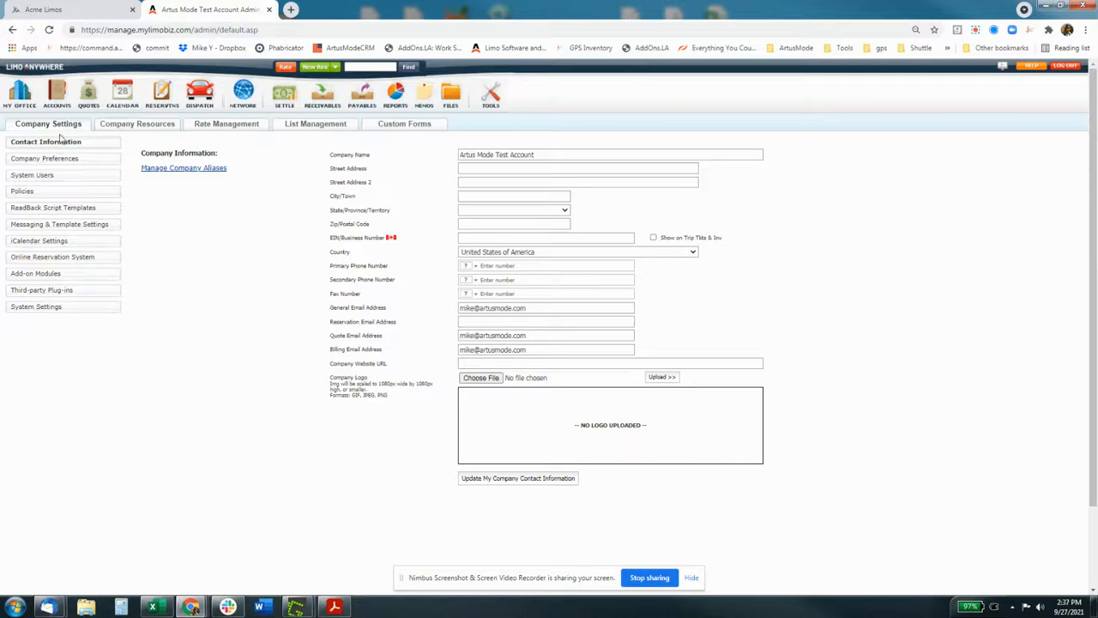
pyautogui.click(204, 125)
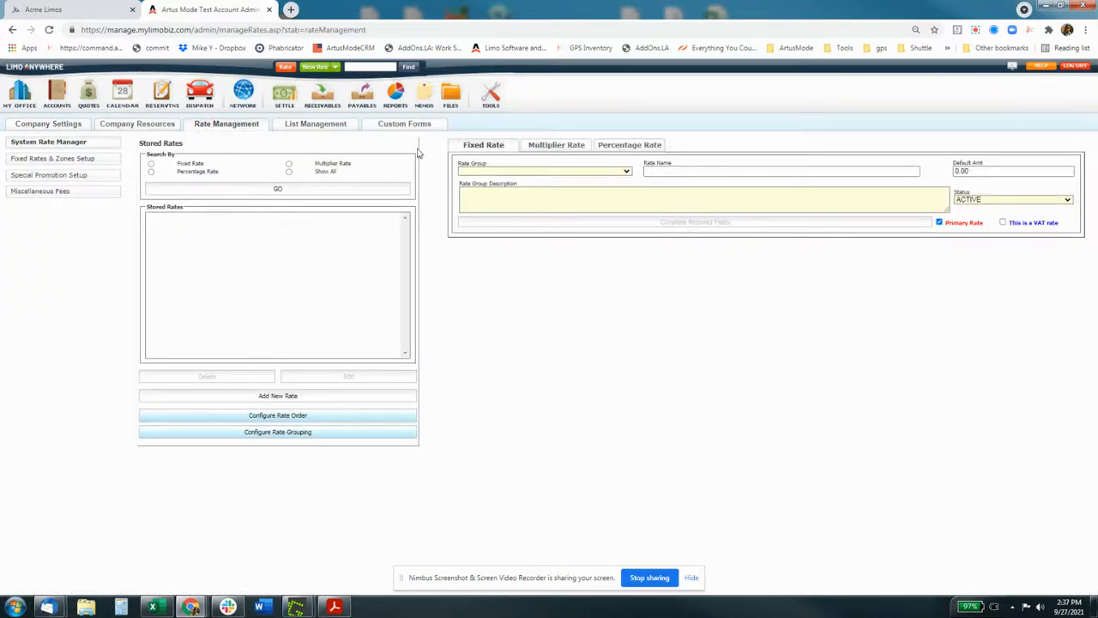
pyautogui.click(498, 171)
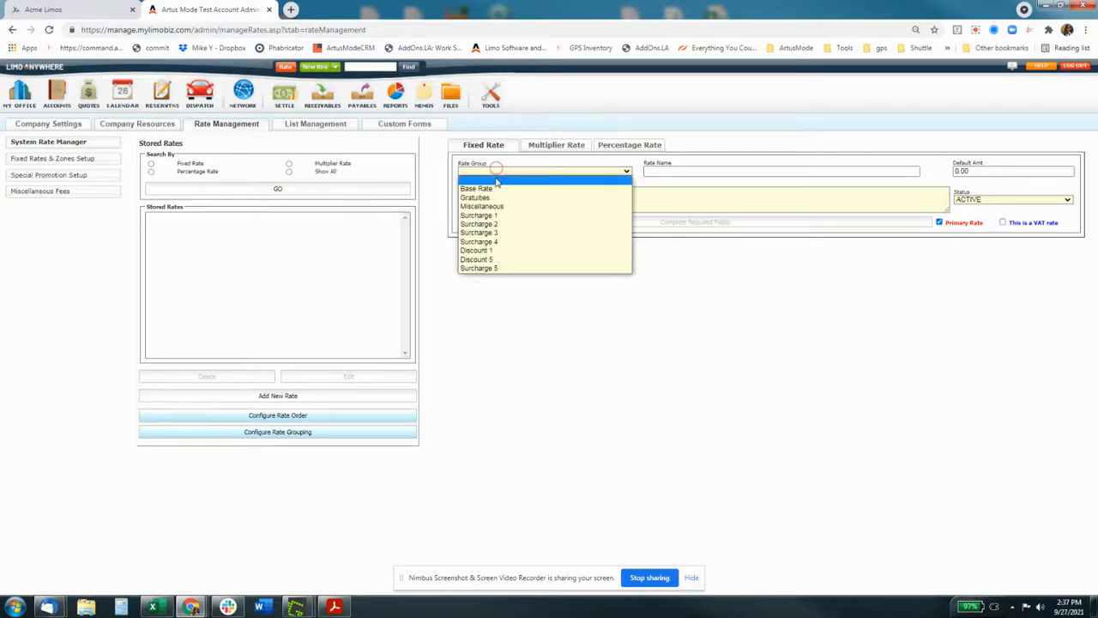
pyautogui.click(496, 186)
pyautogui.click(704, 169)
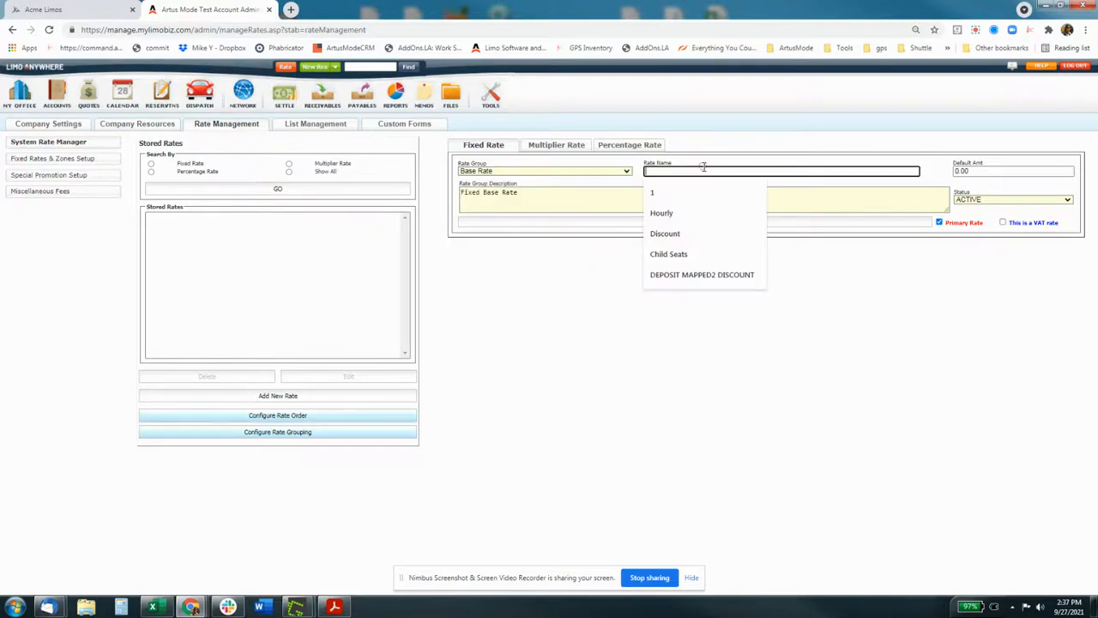
pyautogui.write('Hourly')
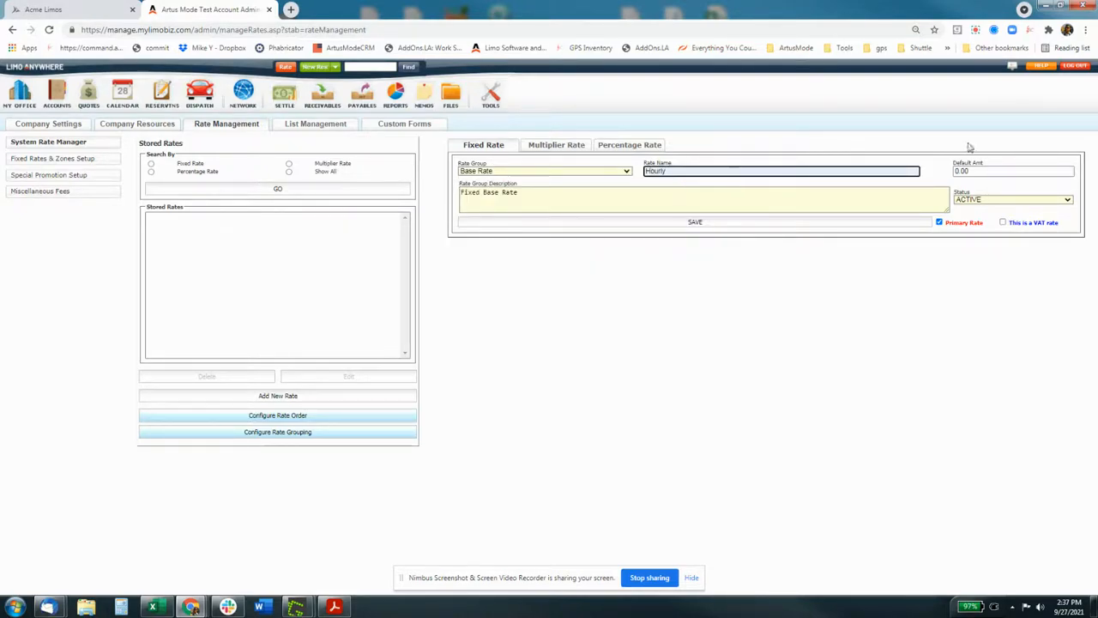
pyautogui.click(993, 171)
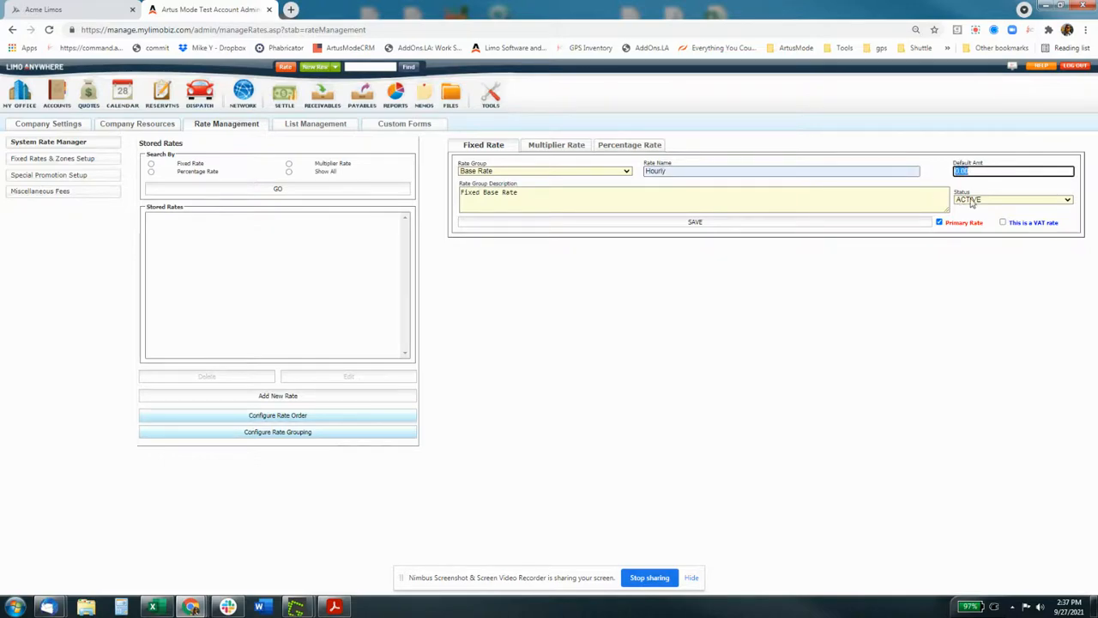
pyautogui.click(660, 226)
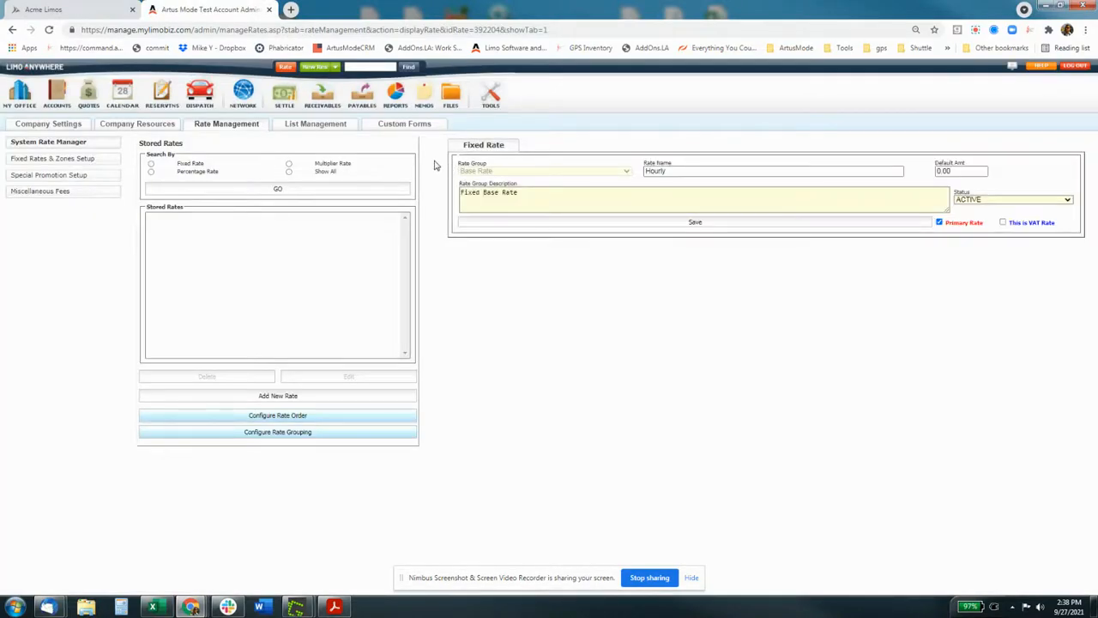
# Return to the AddOns.LA rates mapping, reload it and locate the new Hourly field
pyautogui.click(45, 8)
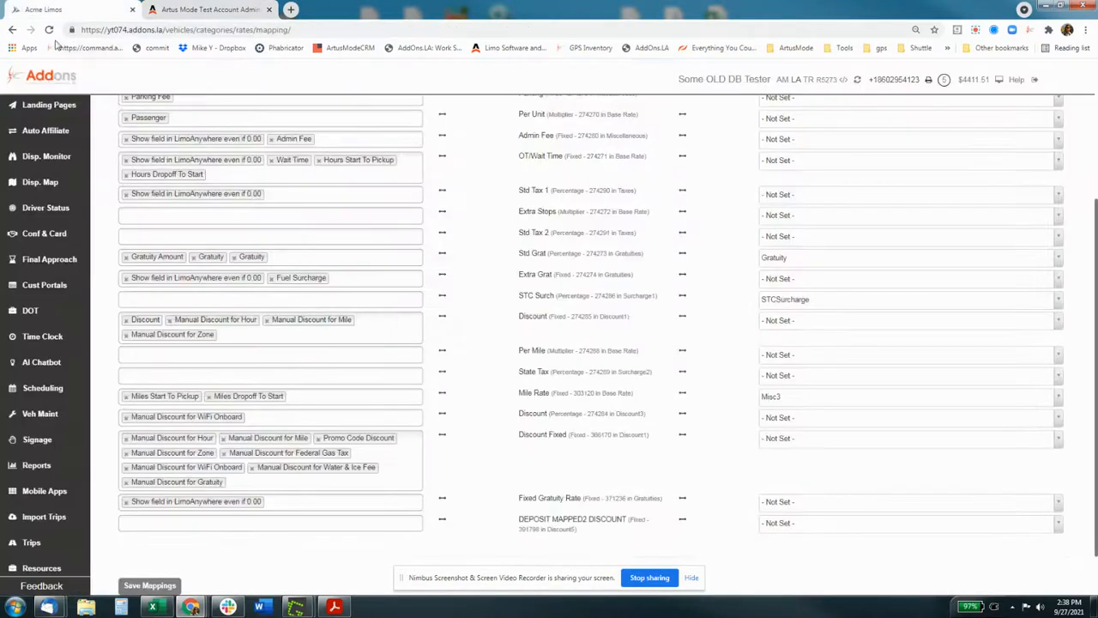
pyautogui.click(49, 30)
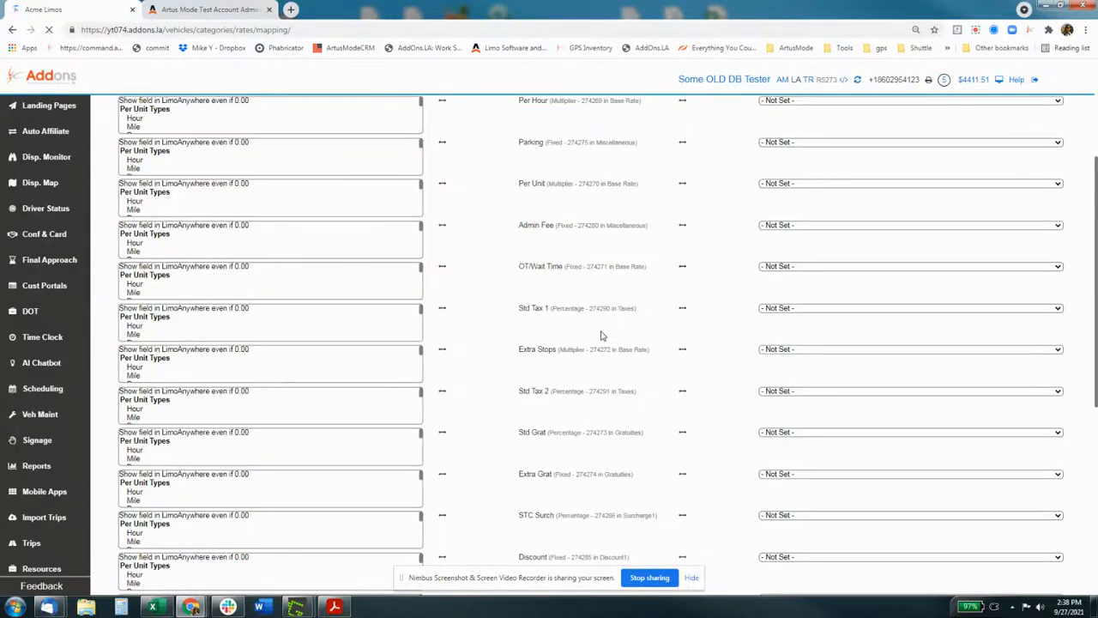
pyautogui.scroll(-2, 461, 386)
pyautogui.moveTo(518, 484); pyautogui.dragTo(596, 493)
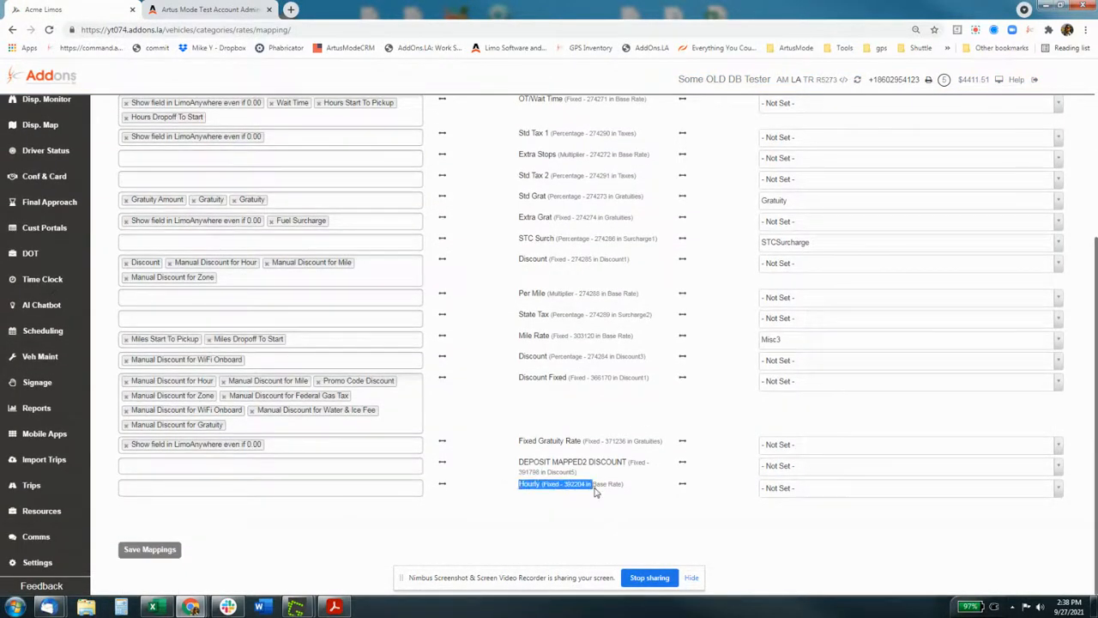
# Map Hour, Hours Start To Pickup and Hours Dropoff To Start to the fixed Hourly rate
pyautogui.click(398, 487)
pyautogui.write('hop')
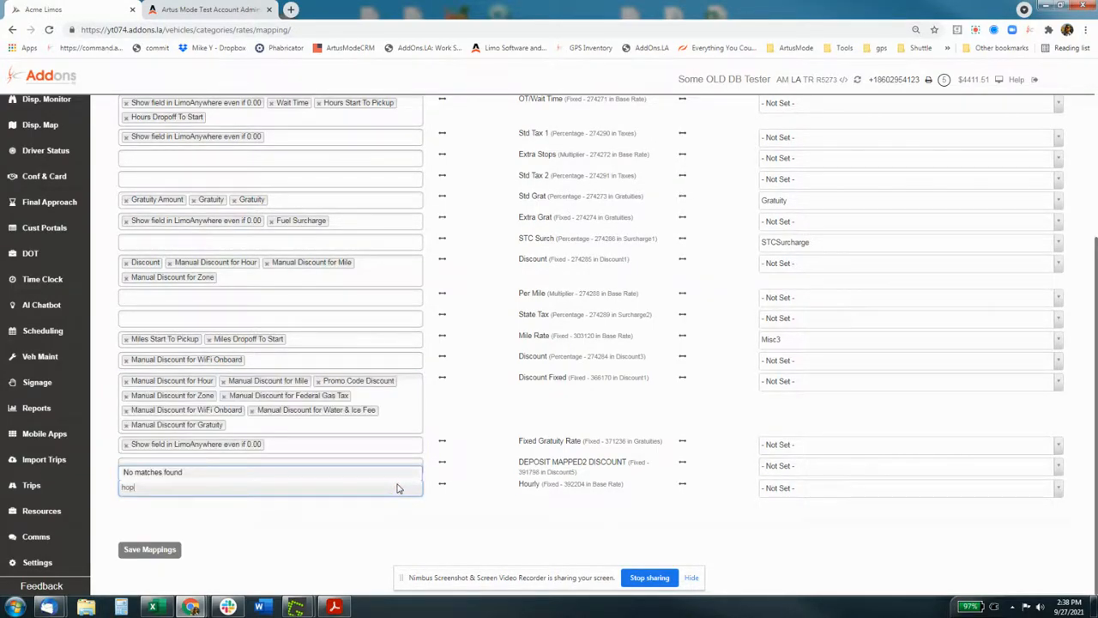
pyautogui.press('BackSpace')
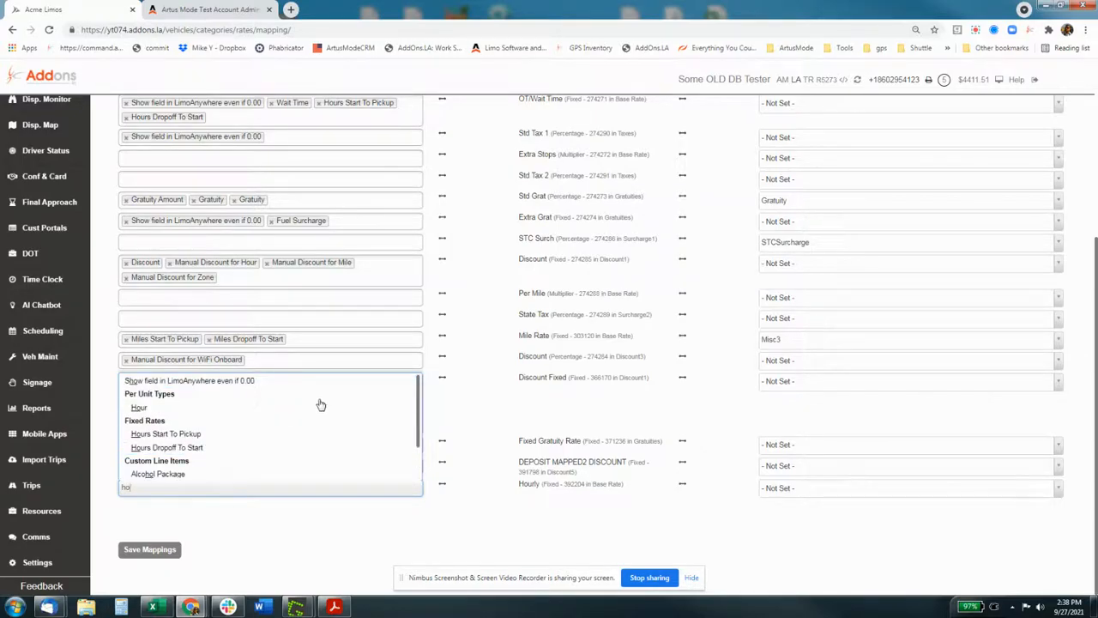
pyautogui.click(316, 410)
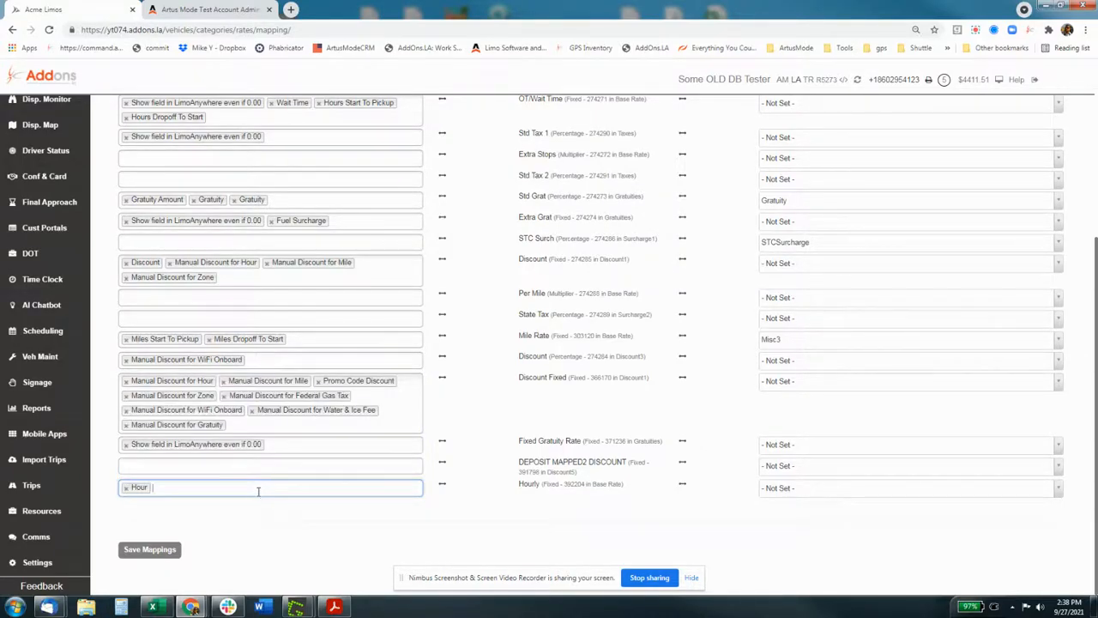
pyautogui.write('Ho')
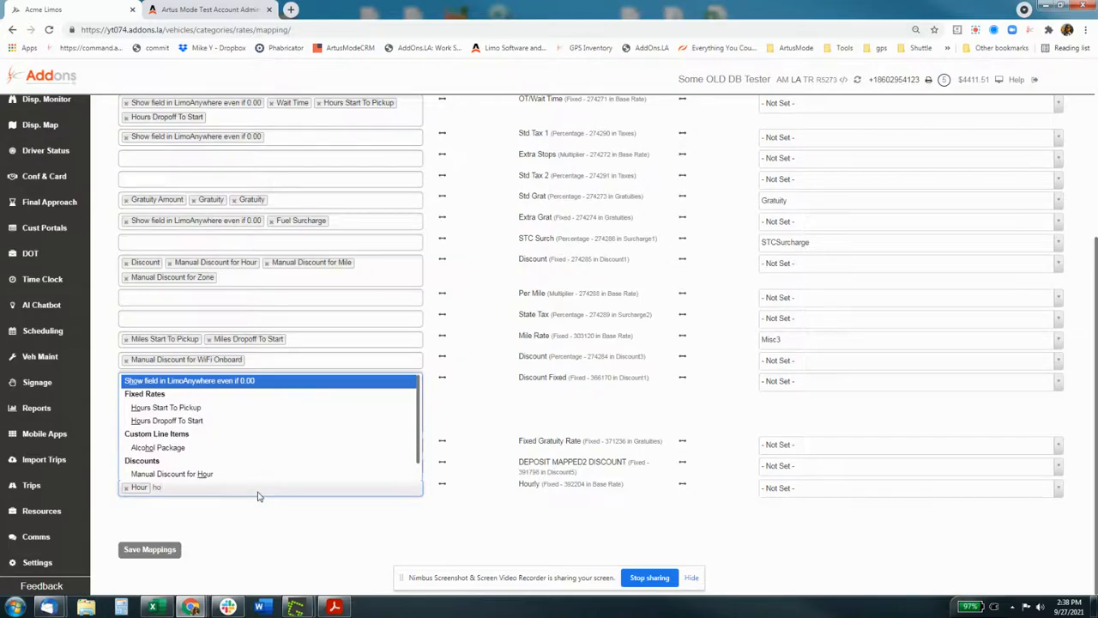
pyautogui.click(245, 410)
pyautogui.write('ho')
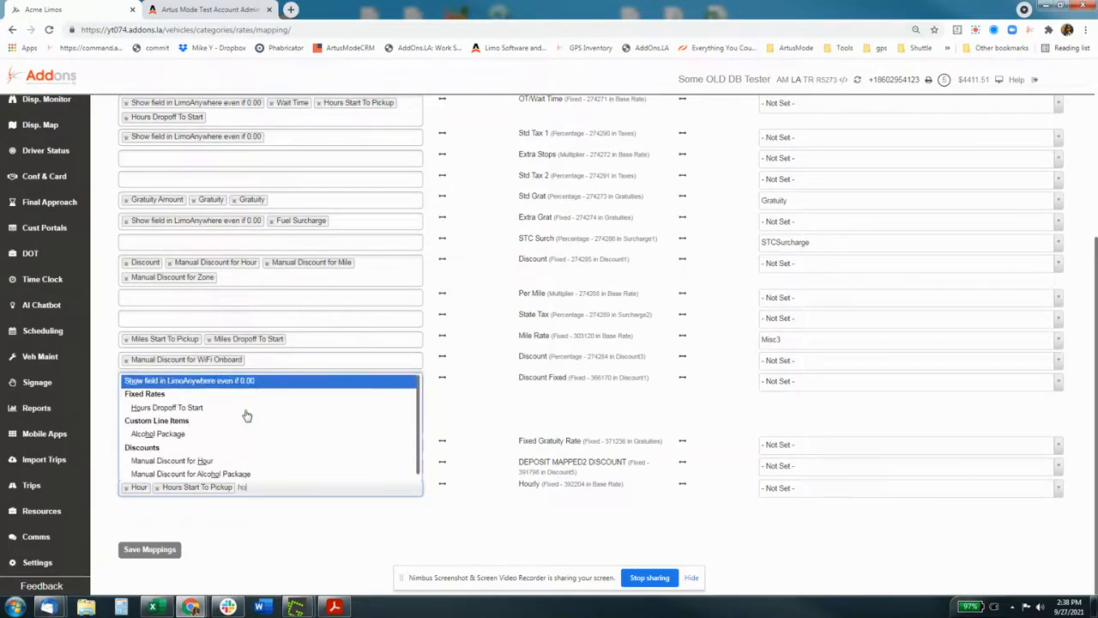
pyautogui.click(248, 410)
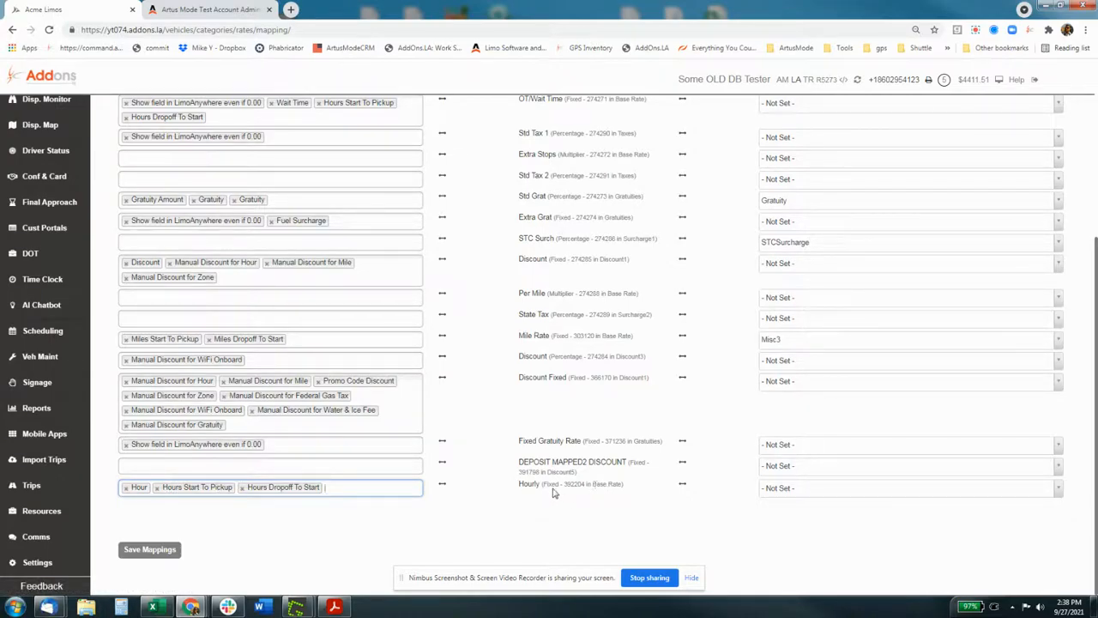
pyautogui.moveTo(533, 484); pyautogui.dragTo(629, 484)
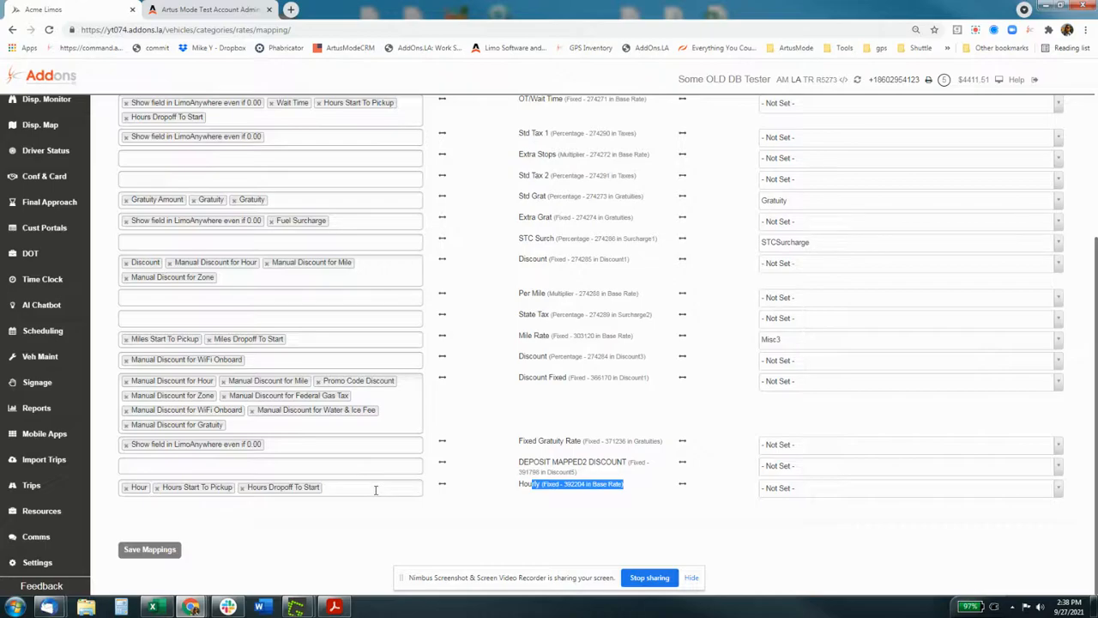
pyautogui.scroll(3, 380, 480)
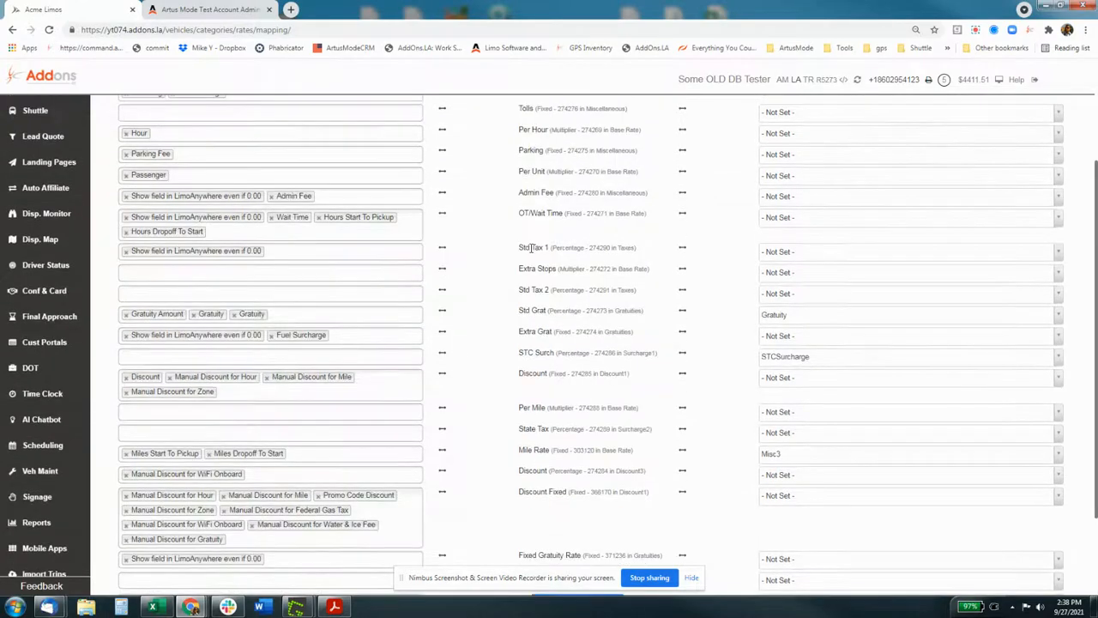
pyautogui.scroll(2, 480, 250)
pyautogui.scroll(-3, 484, 284)
pyautogui.click(225, 226)
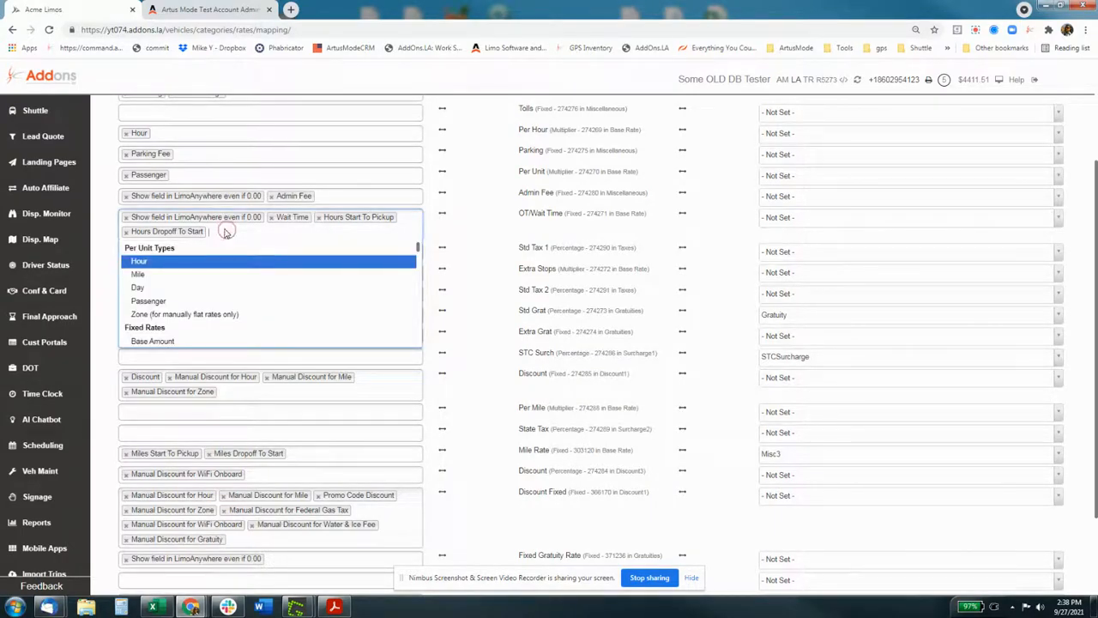
pyautogui.click(177, 220)
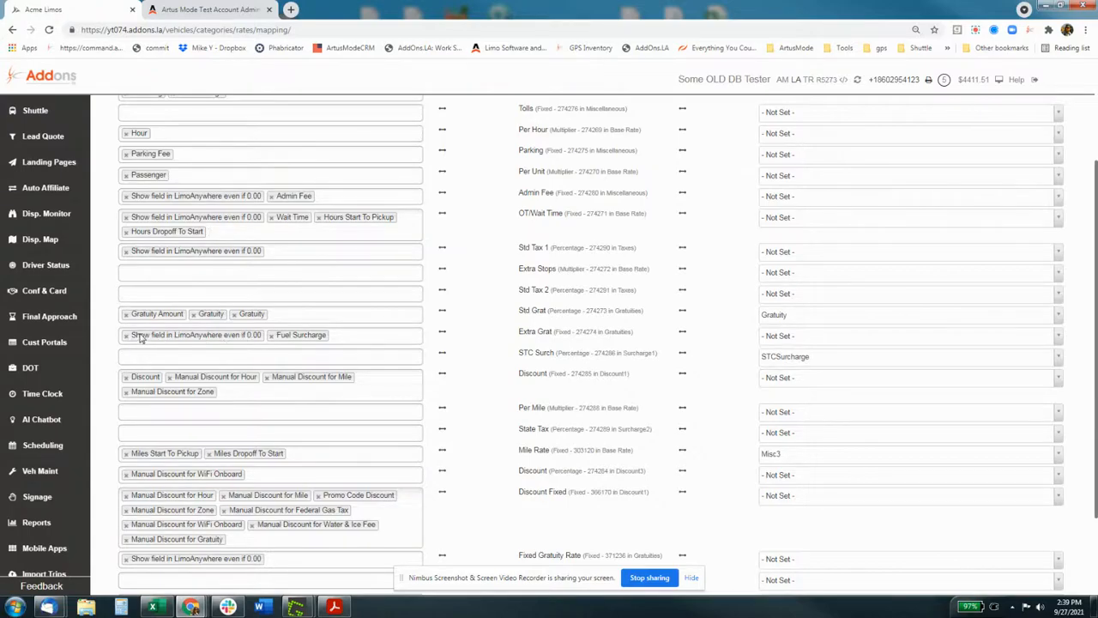
# Add the "Show field in LimoAnywhere even if 0.00" option to the Std Grat mapping
pyautogui.click(294, 315)
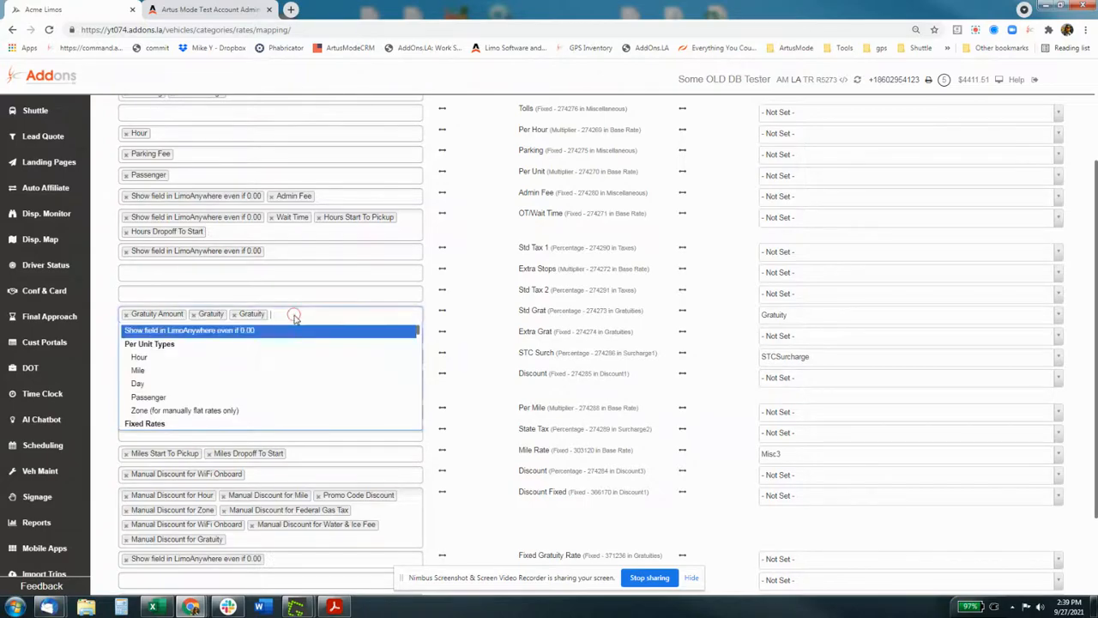
pyautogui.click(167, 333)
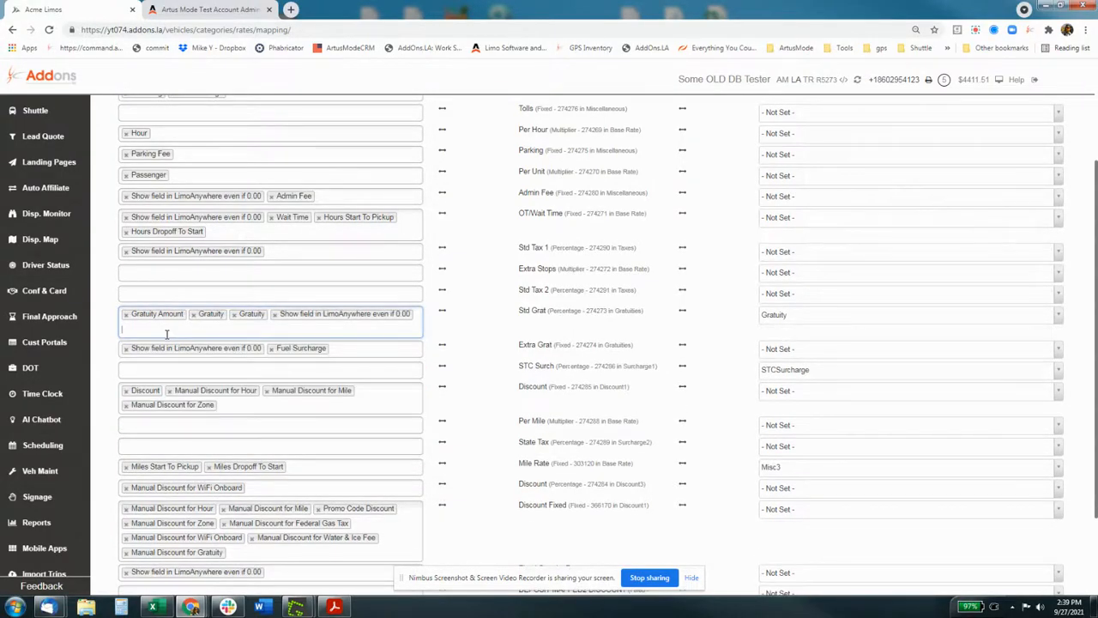
# Add Manual Discount for Day and Any Negative Fields Map Here to the fixed Discount mapping in Discount1
pyautogui.click(256, 406)
pyautogui.write('d')
pyautogui.scroll(-3, 249, 455)
pyautogui.click(242, 458)
pyautogui.click(301, 408)
pyautogui.write('did')
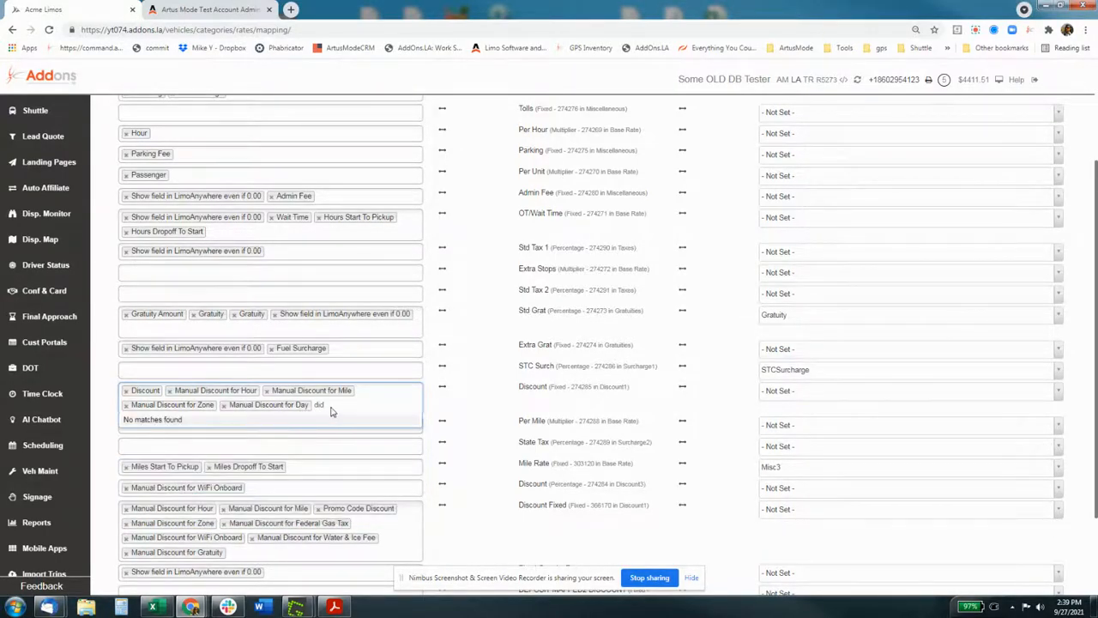
pyautogui.press('Escape')
pyautogui.write('neg')
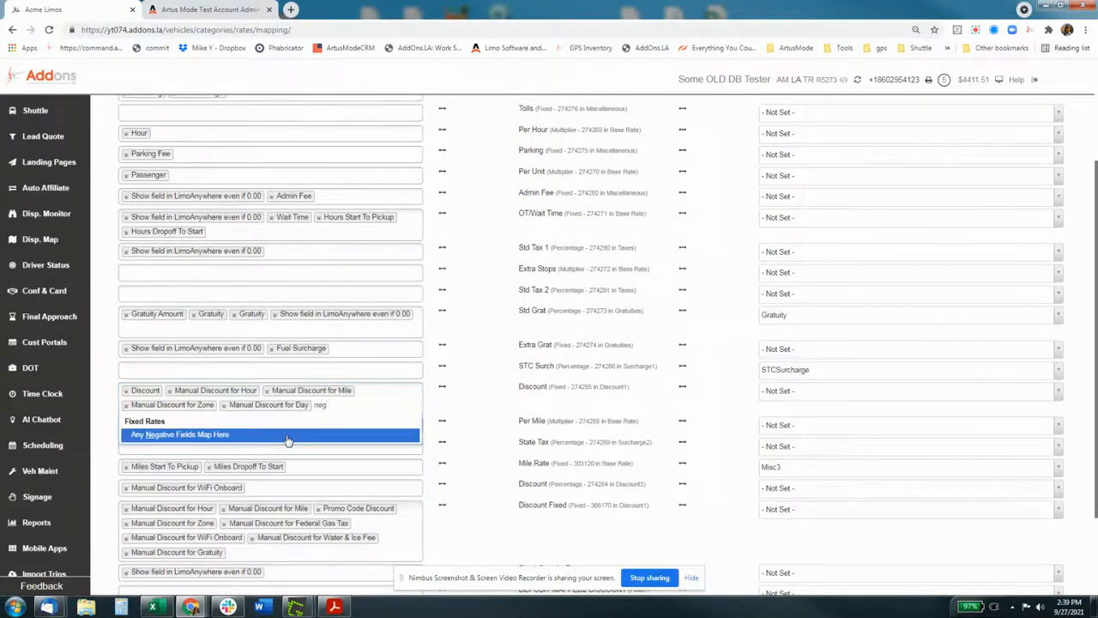
pyautogui.click(287, 438)
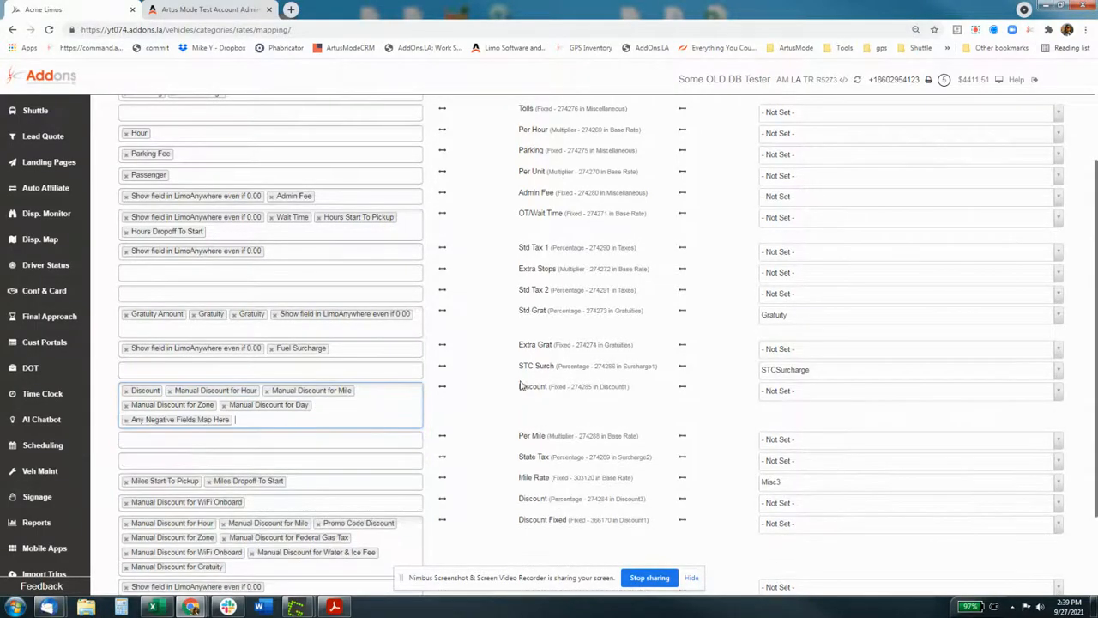
pyautogui.moveTo(517, 387); pyautogui.dragTo(572, 387)
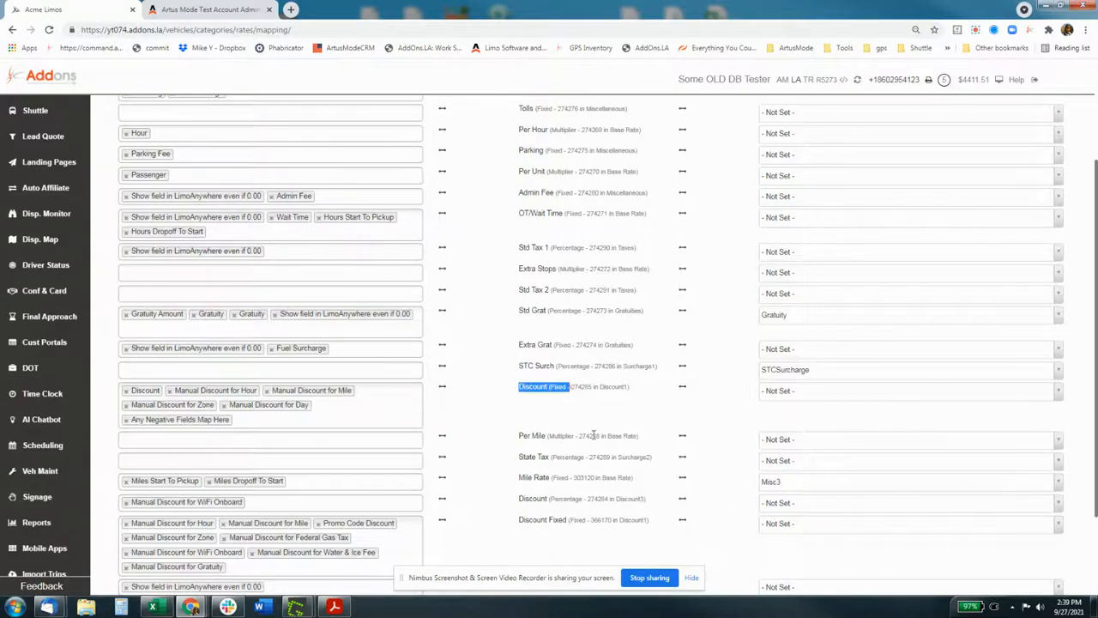
# Map the WiFi Onboard custom line item to the fixed Flat Rate and save the rate mappings
pyautogui.scroll(-2, 470, 429)
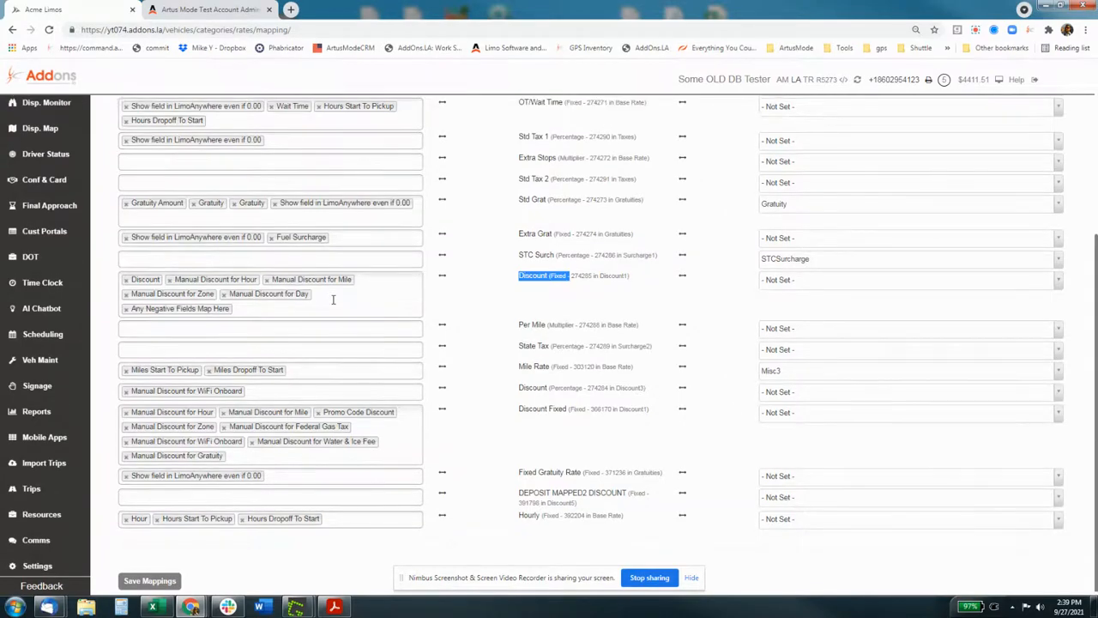
pyautogui.scroll(4, 321, 253)
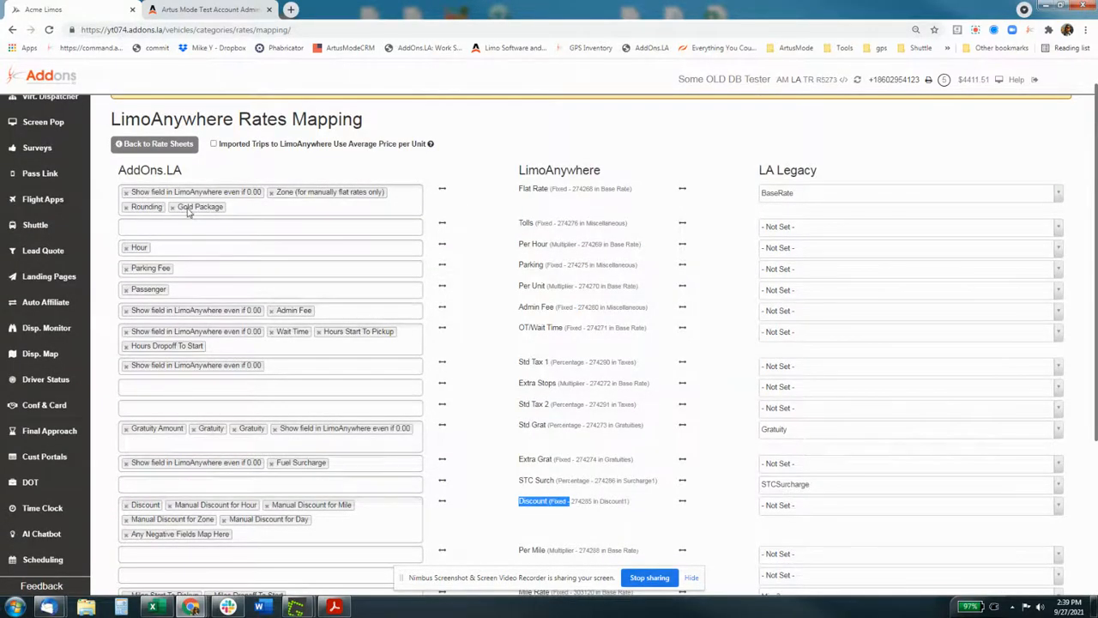
pyautogui.click(310, 211)
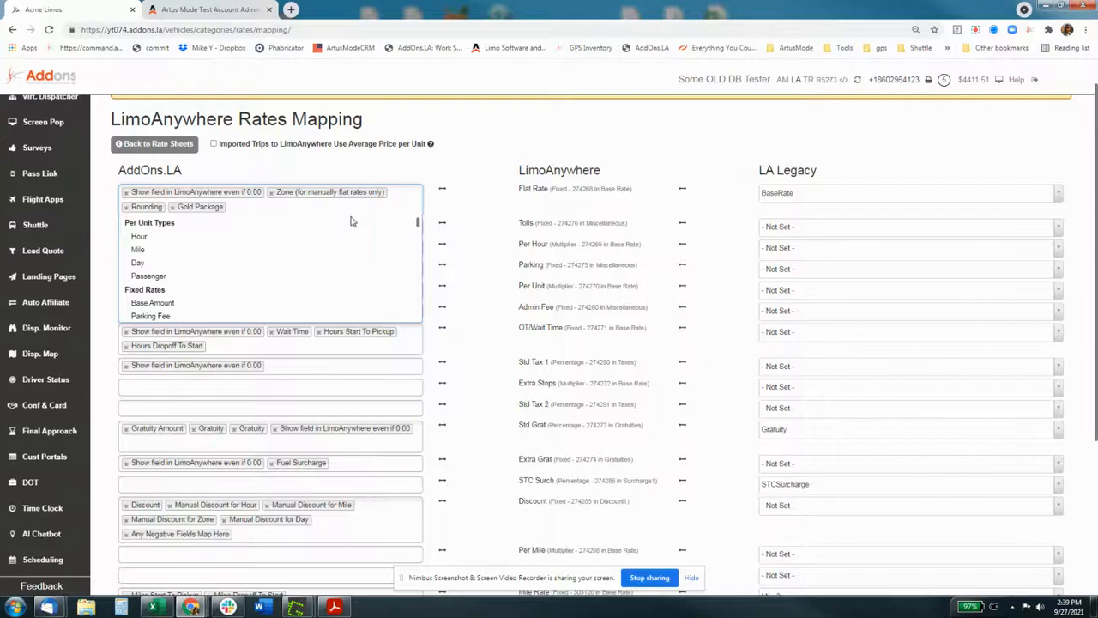
pyautogui.scroll(-15, 348, 240)
pyautogui.scroll(10, 341, 256)
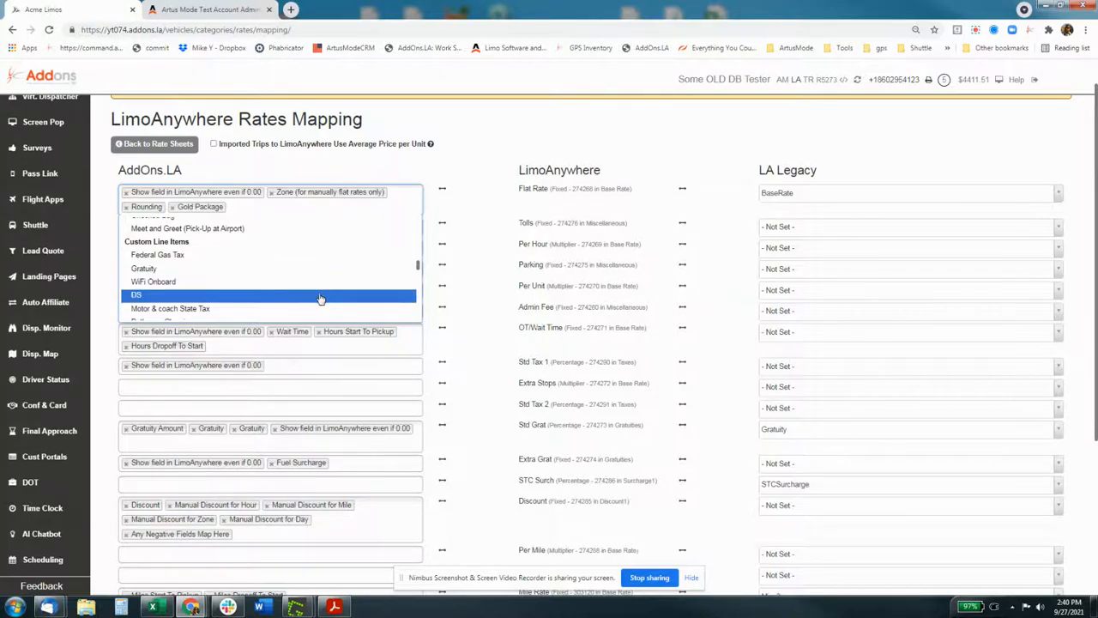
pyautogui.click(320, 283)
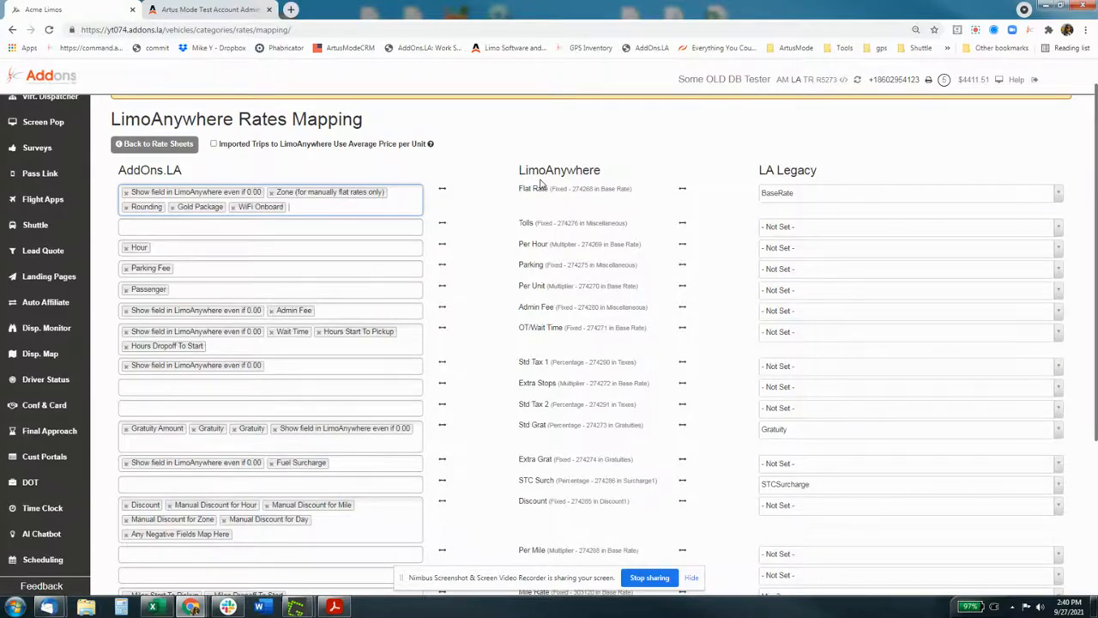
pyautogui.scroll(-3, 540, 258)
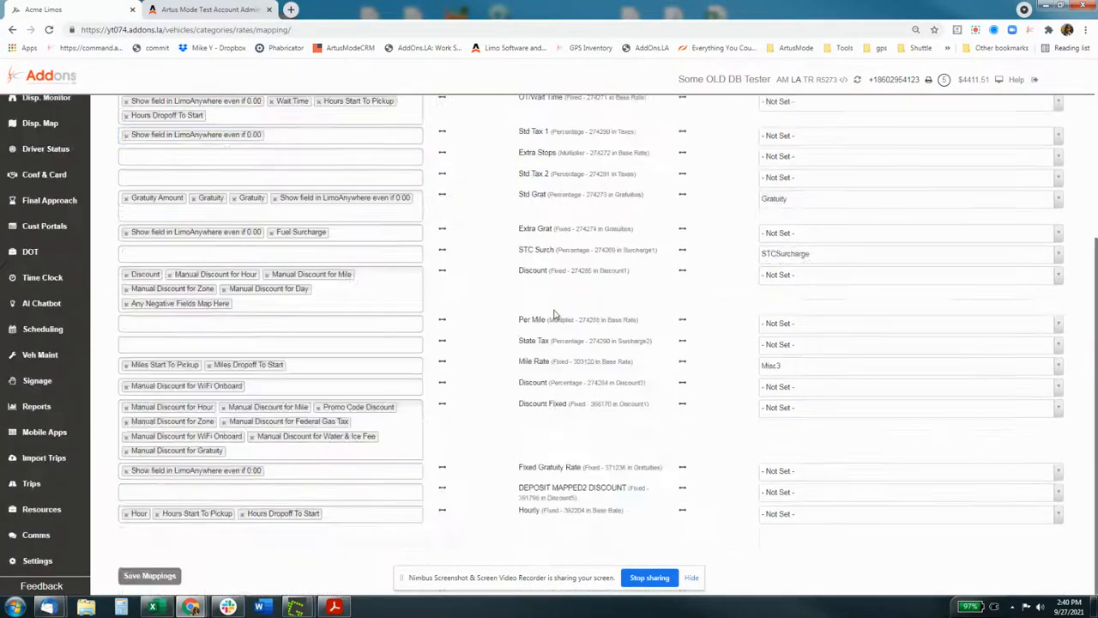
pyautogui.click(131, 575)
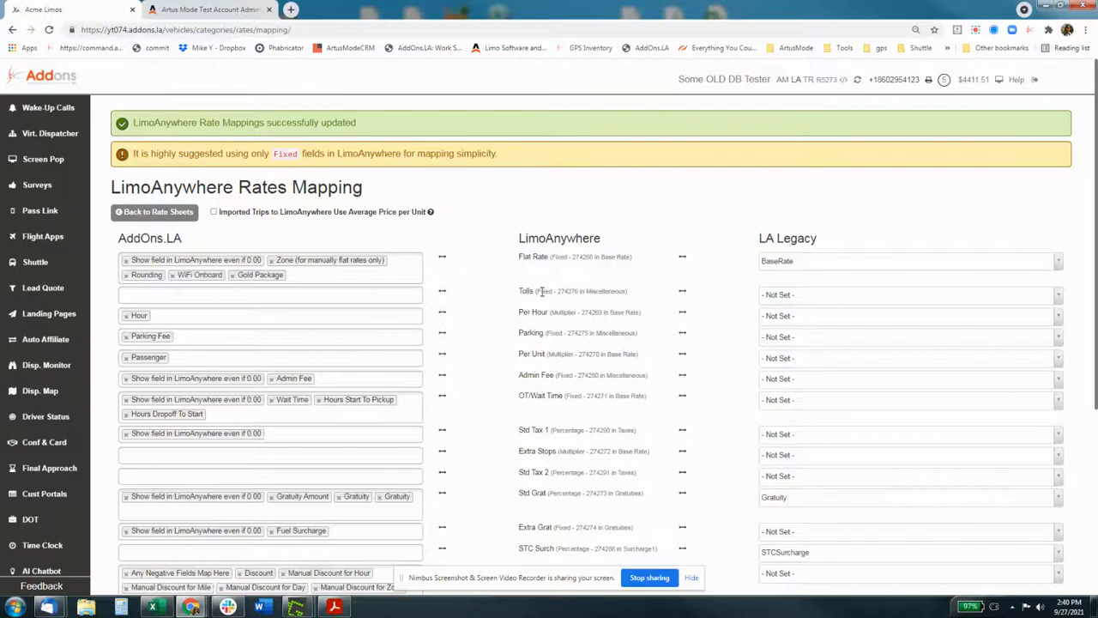
# Switch to the LimoAnywhere rate management page showing the Hourly fixed rate
pyautogui.click(233, 12)
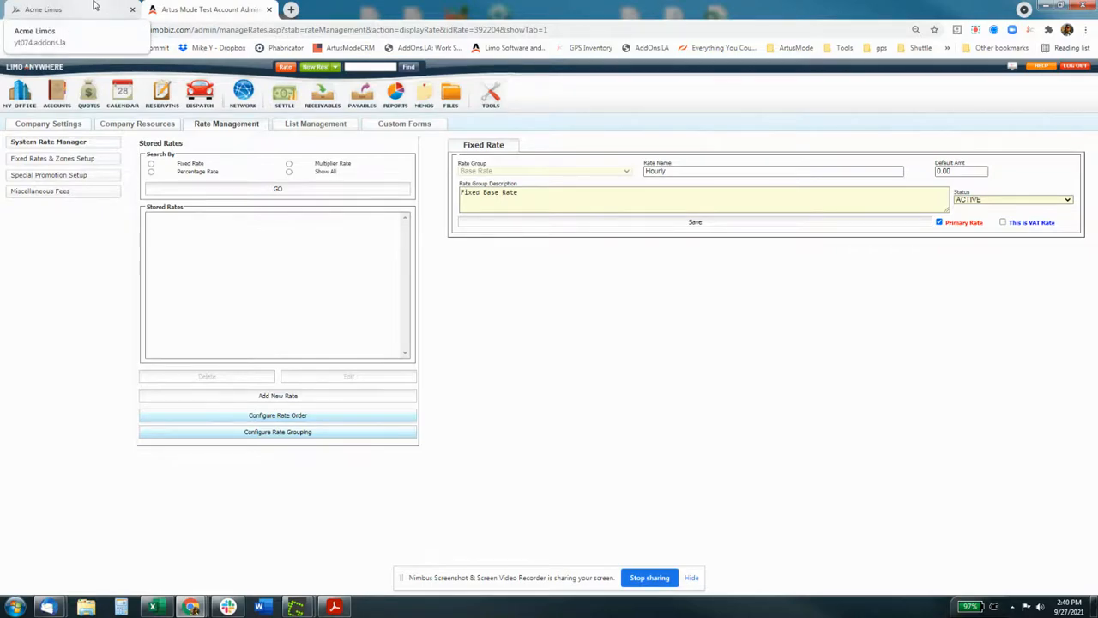
pyautogui.moveTo(227, 605)
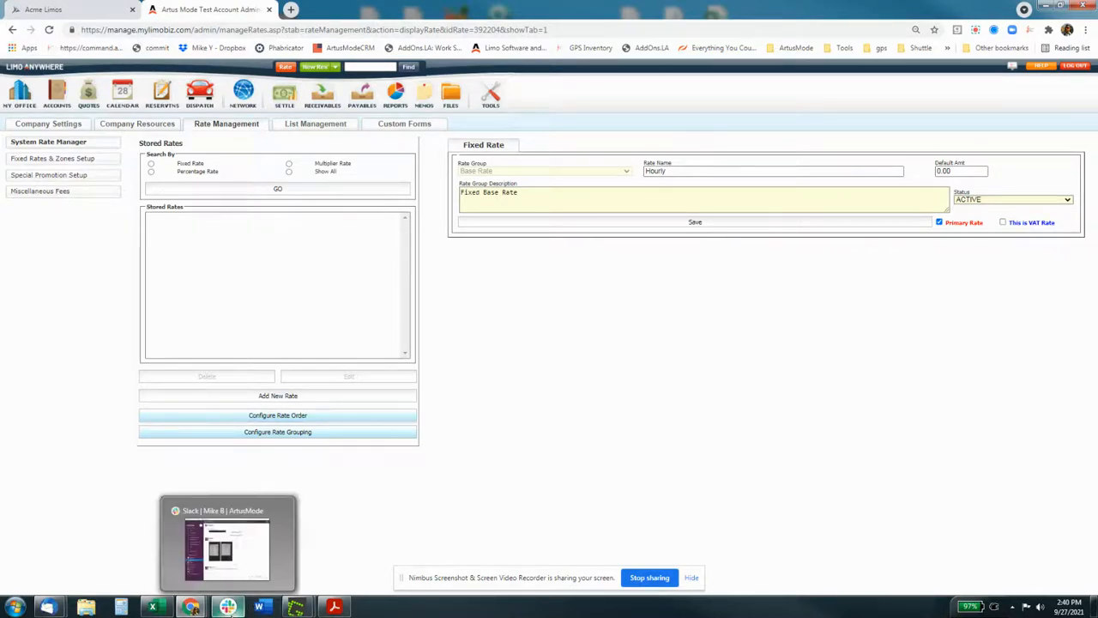